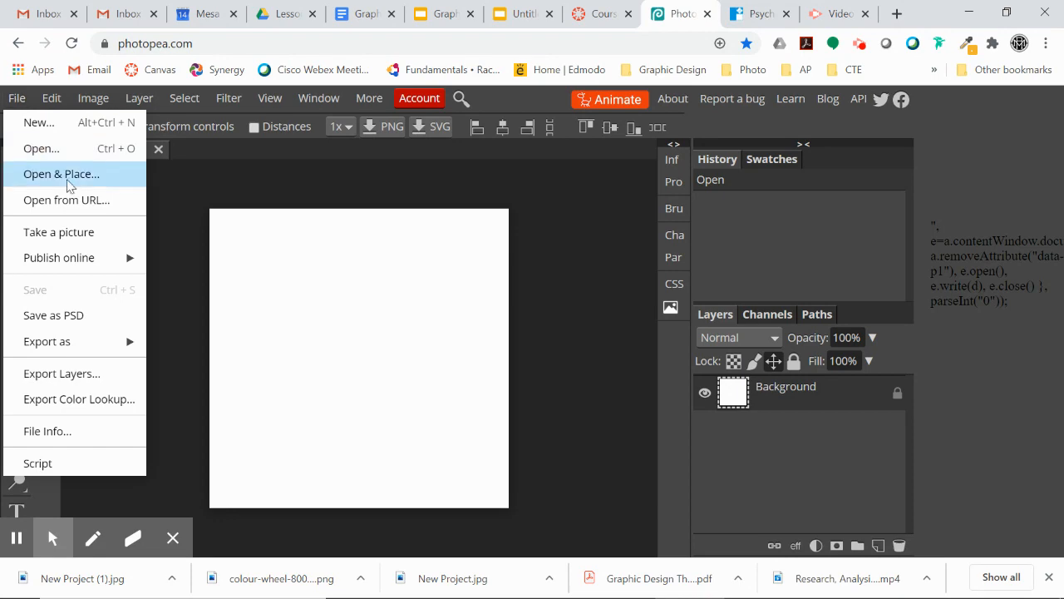
# Step: Open the raw portrait photo numbered 033 from the shoot folder on the Desktop, keeping the default raw development settings
pyautogui.click(61, 175)
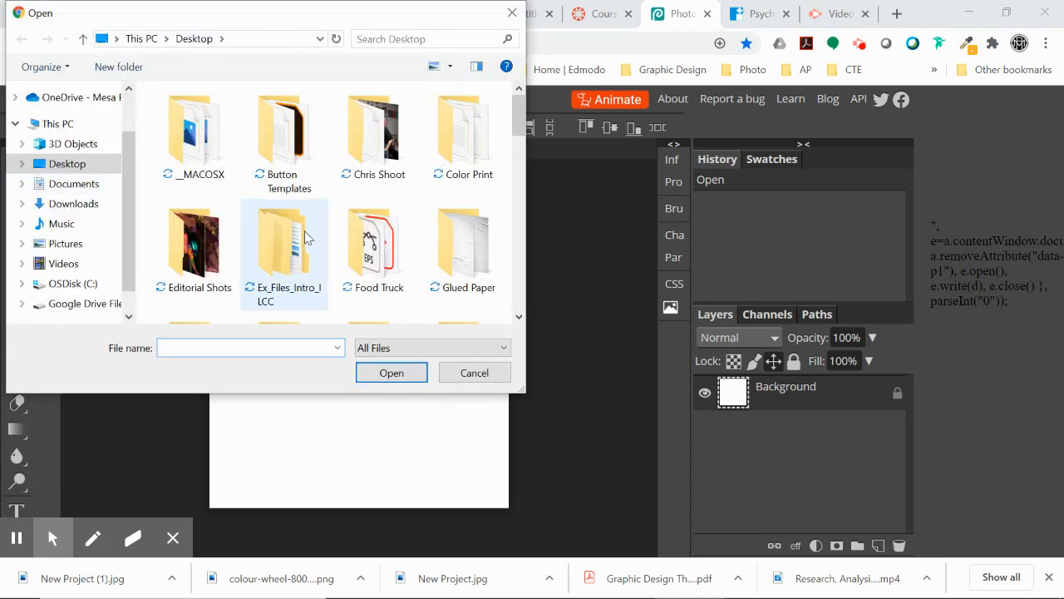
pyautogui.doubleClick(369, 131)
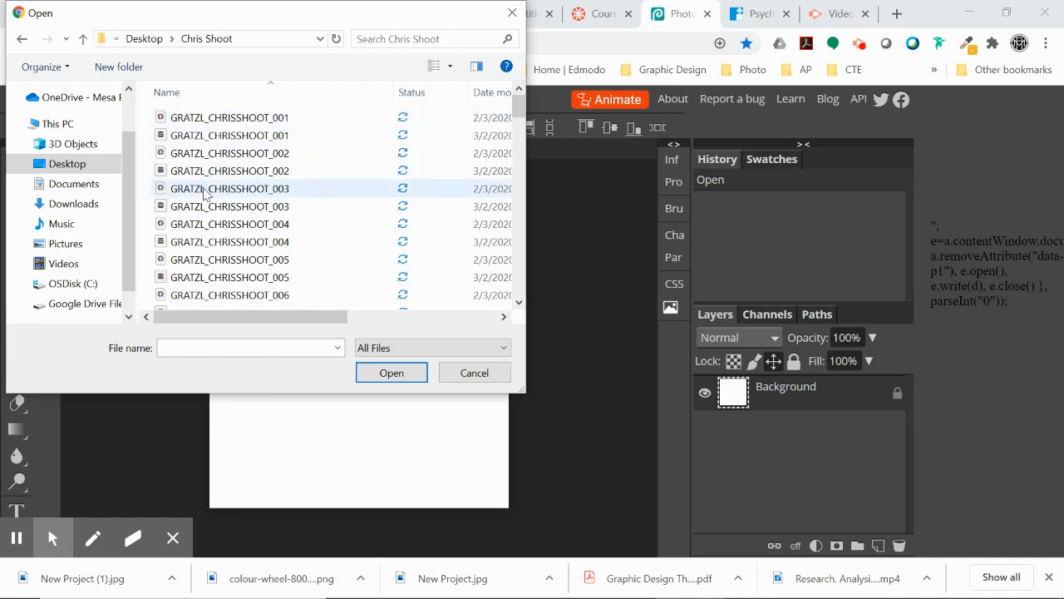
pyautogui.scroll(-18, 205, 193)
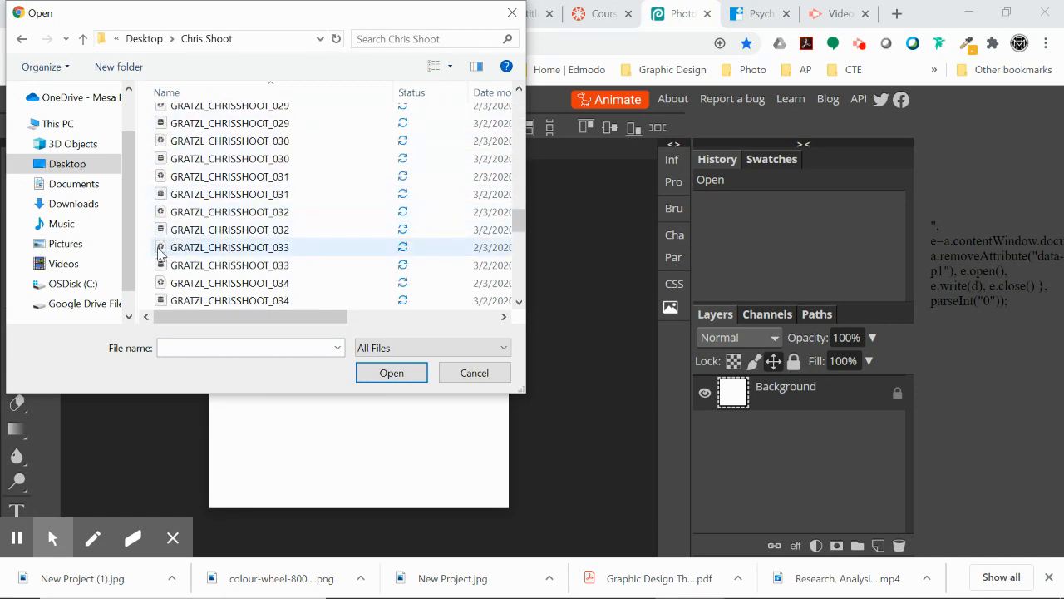
pyautogui.click(200, 250)
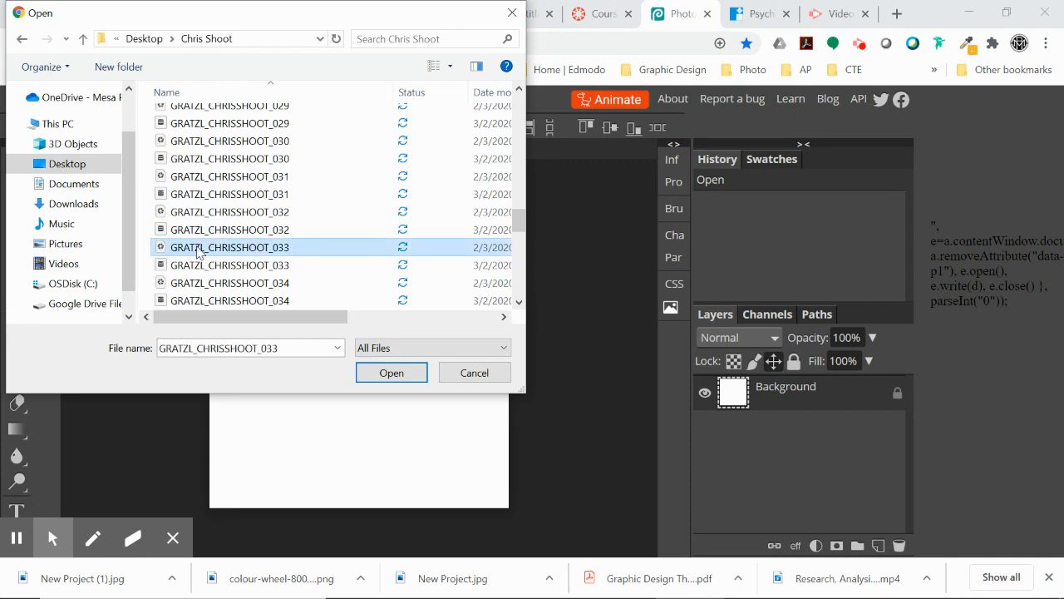
pyautogui.click(391, 374)
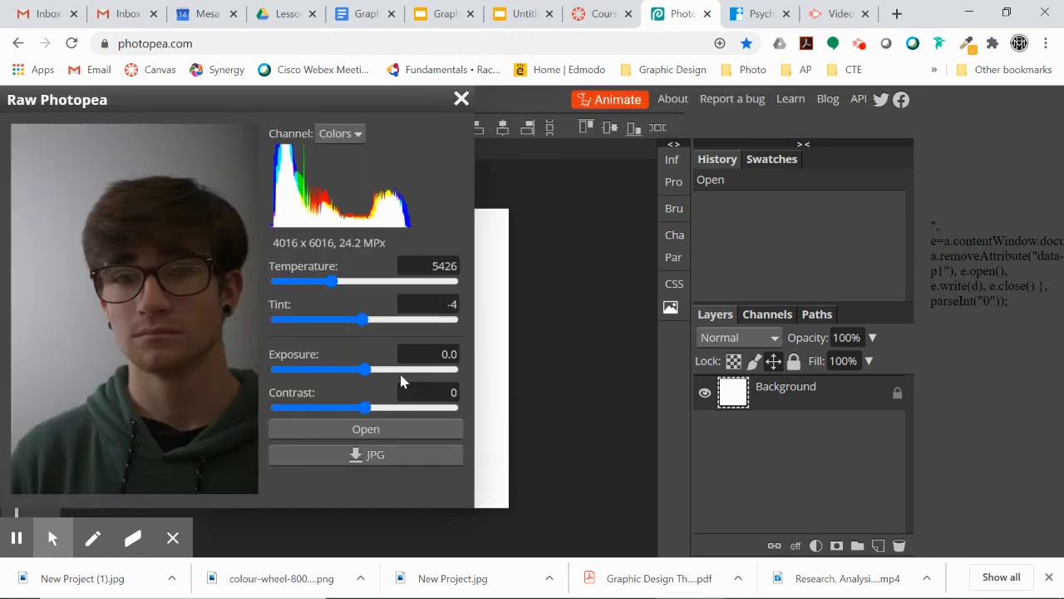
pyautogui.moveTo(122, 96); pyautogui.dragTo(176, 109)
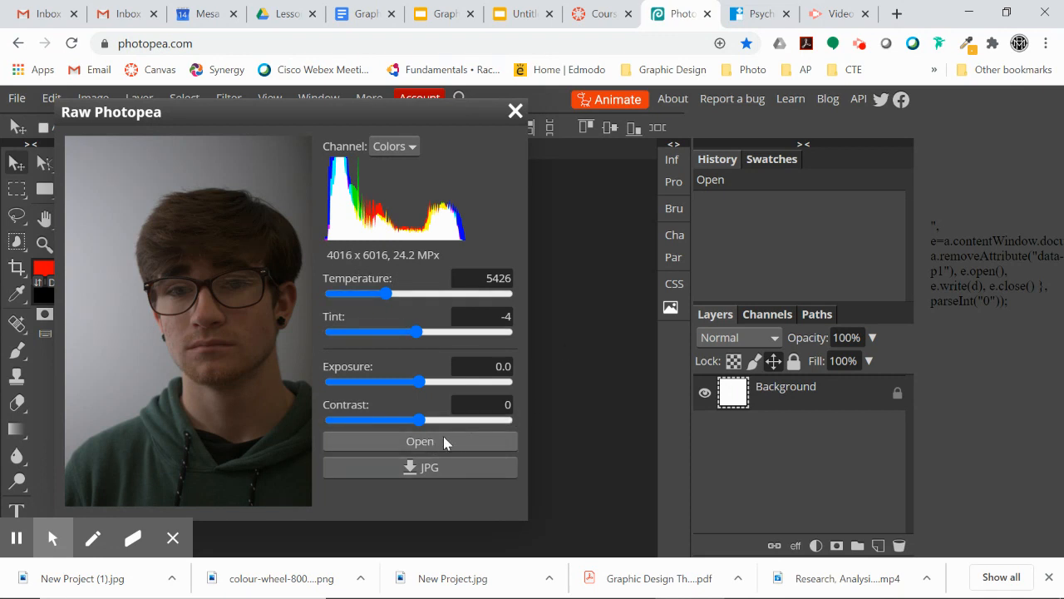
pyautogui.click(419, 444)
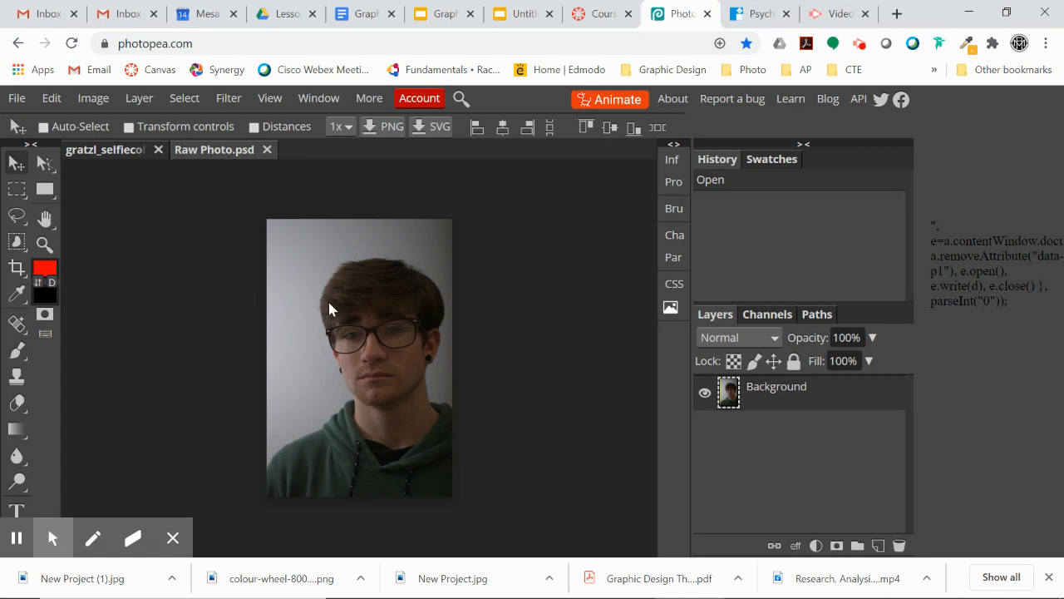
# Step: Copy the portrait from Raw Photo.psd into the blank white square document as a new layer
pyautogui.click(110, 159)
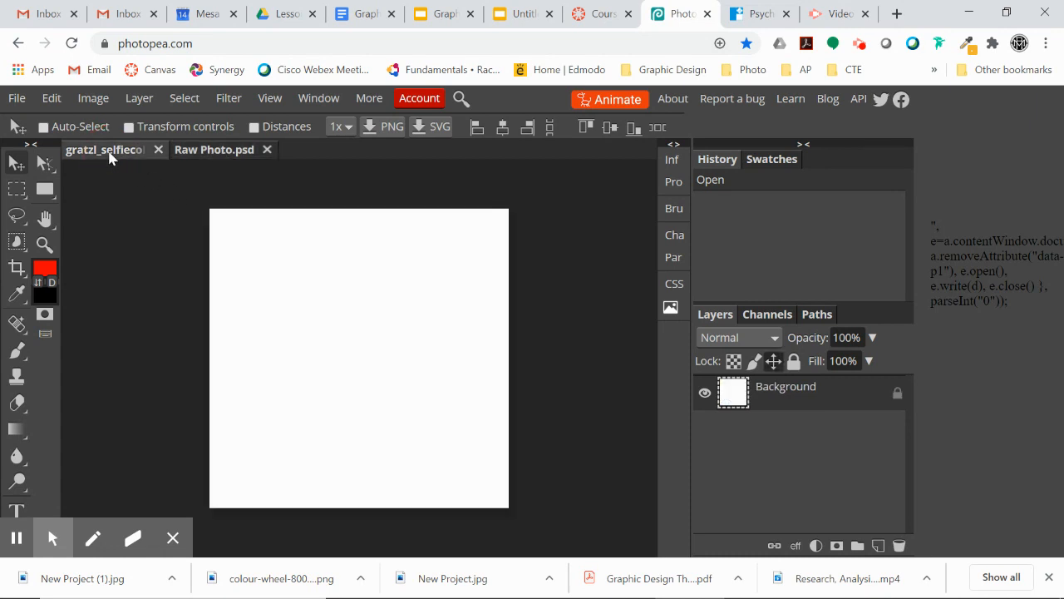
pyautogui.click(222, 158)
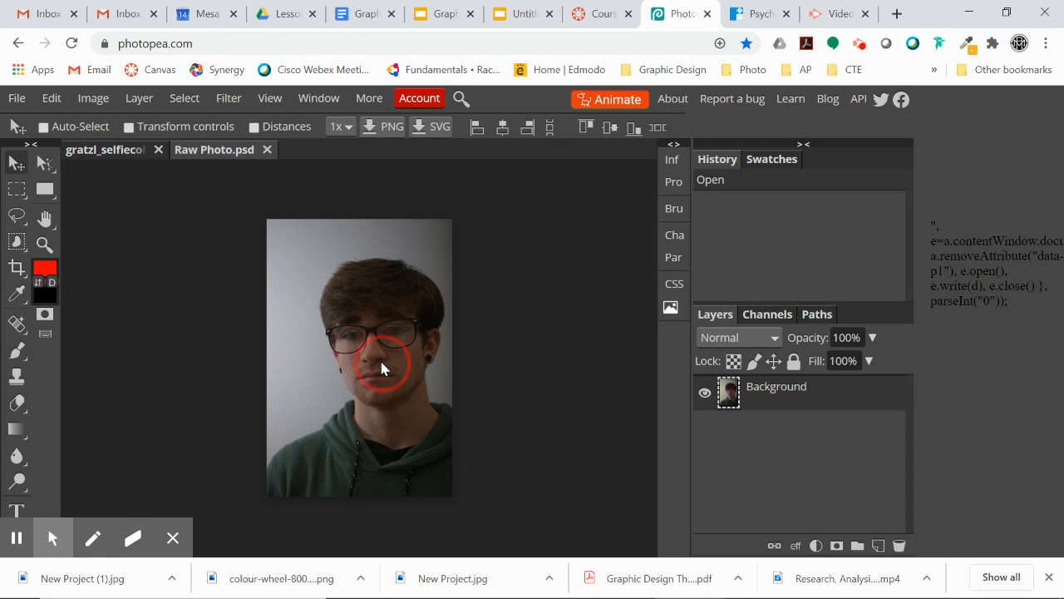
pyautogui.moveTo(369, 359)
pyautogui.mouseDown()
pyautogui.moveTo(302, 297)
pyautogui.moveTo(182, 221)
pyautogui.moveTo(119, 152)
pyautogui.moveTo(370, 351)
pyautogui.mouseUp()
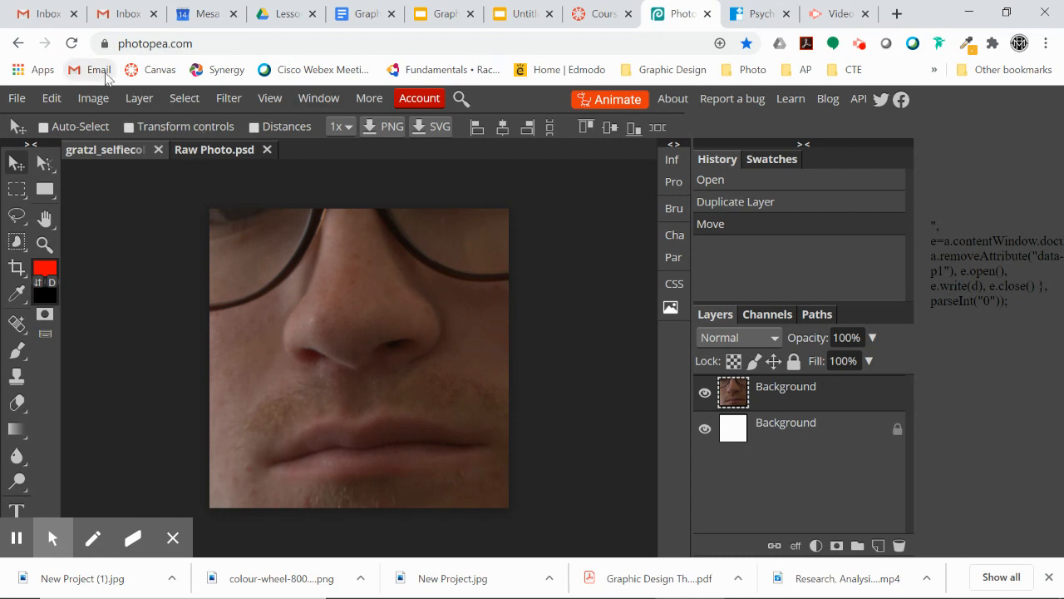
pyautogui.click(94, 100)
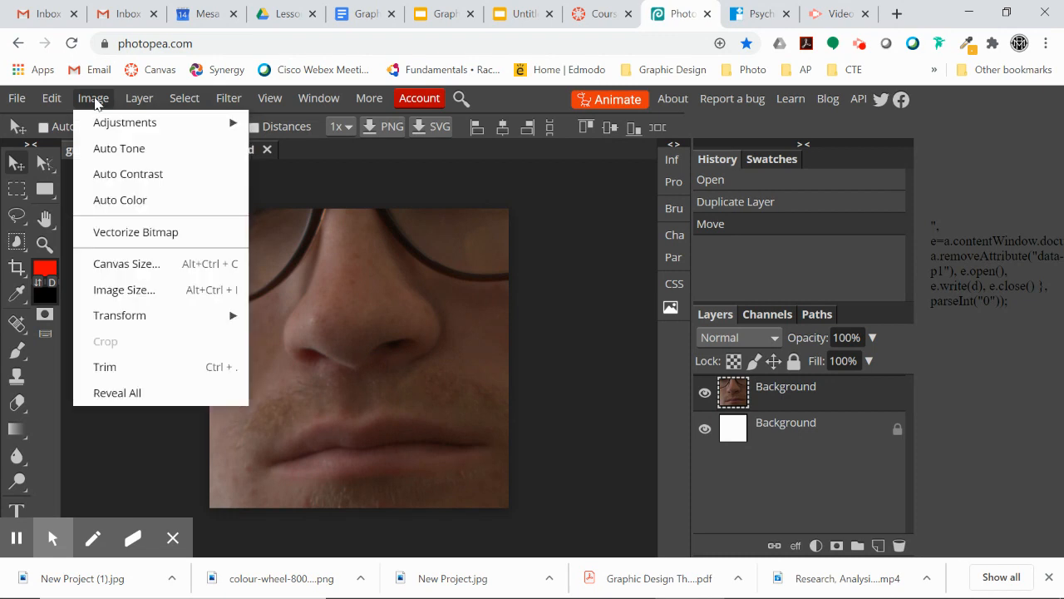
pyautogui.moveTo(123, 321)
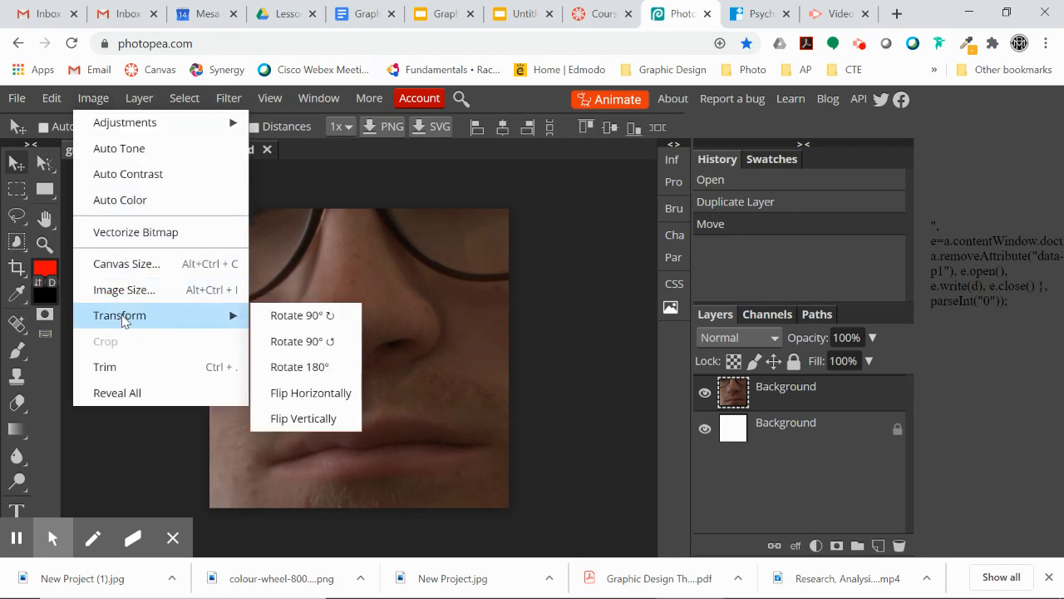
pyautogui.click(542, 335)
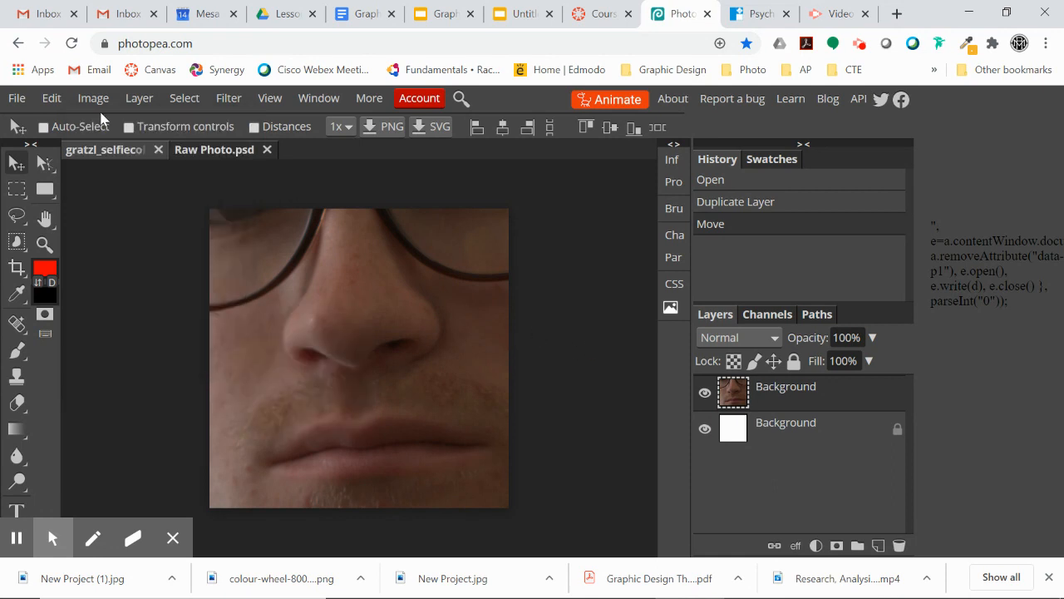
# Step: Free-transform the copied portrait layer down to about 7.9% and move it to the upper middle of the white canvas
pyautogui.click(49, 100)
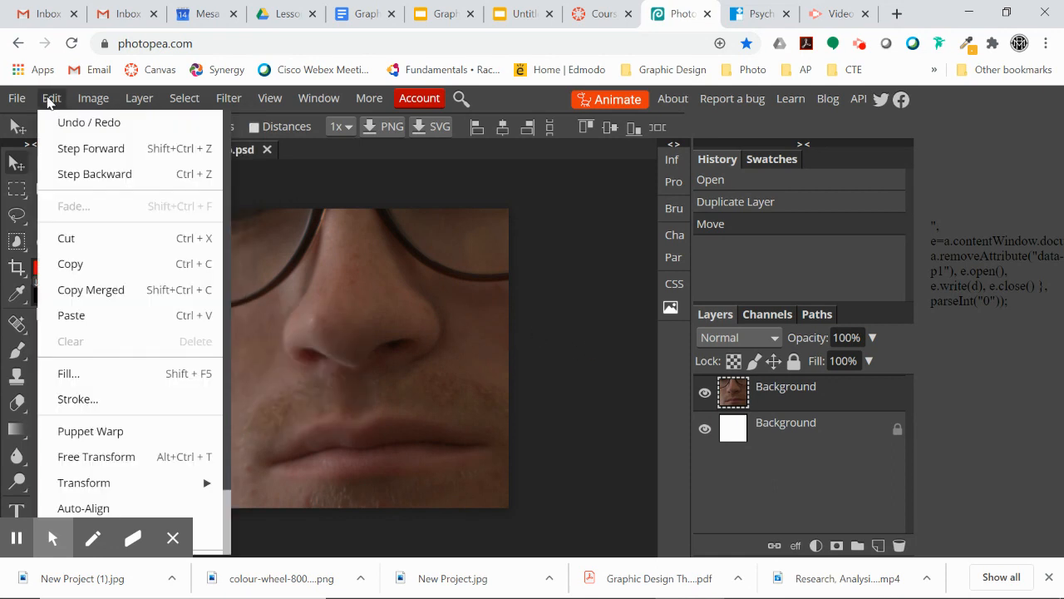
pyautogui.click(94, 459)
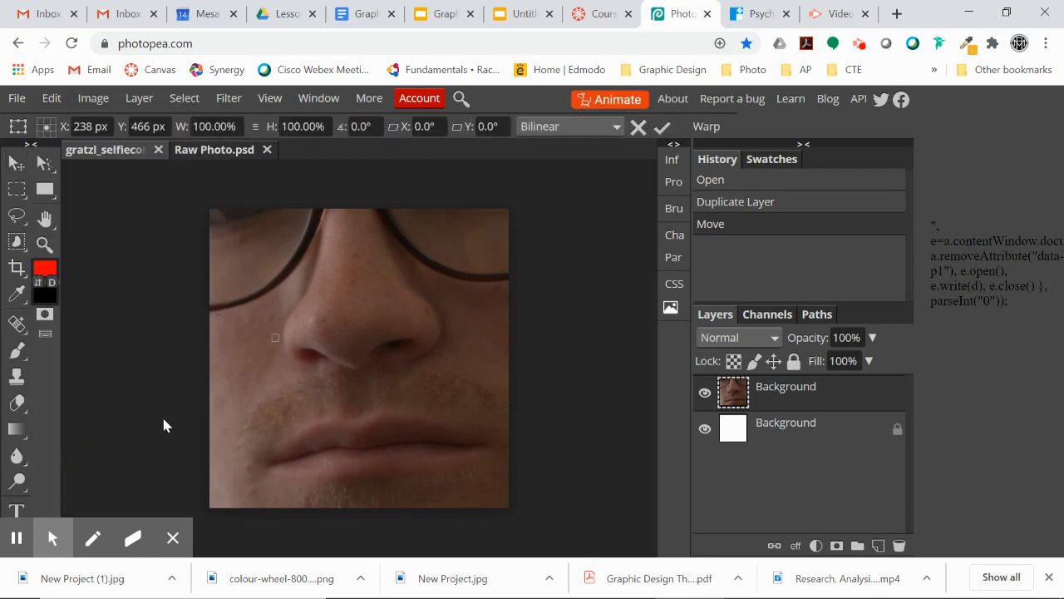
pyautogui.hotkey('ctrl', '-')
pyautogui.hotkey('ctrl', '-')
pyautogui.hotkey('ctrl', '-')
pyautogui.hotkey('ctrl', '-')
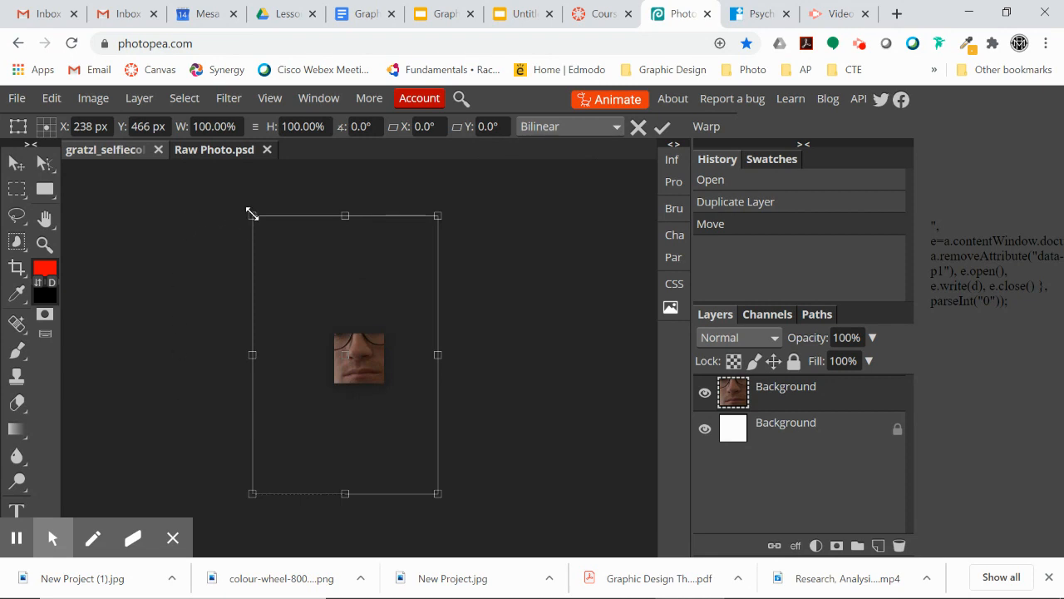
pyautogui.moveTo(252, 215); pyautogui.dragTo(352, 354)
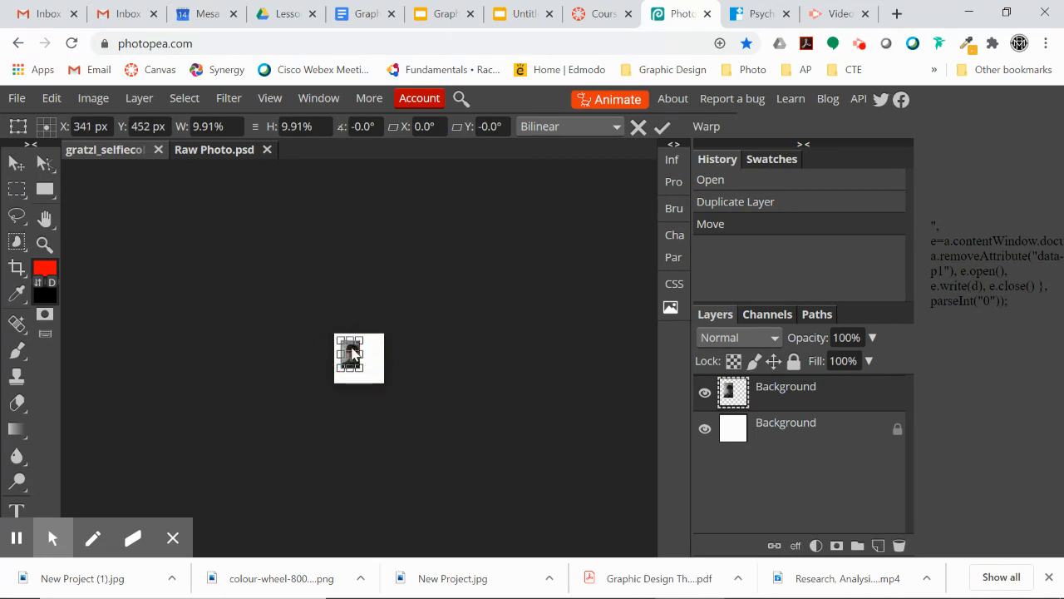
pyautogui.hotkey('ctrl', '0')
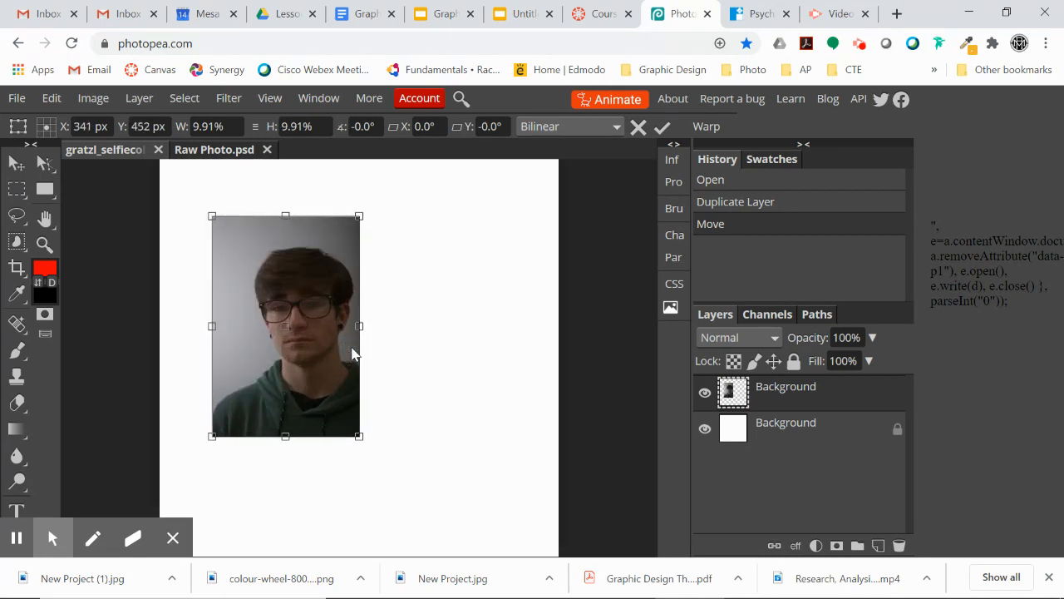
pyautogui.moveTo(359, 436); pyautogui.dragTo(331, 390)
pyautogui.moveTo(336, 342); pyautogui.dragTo(402, 311)
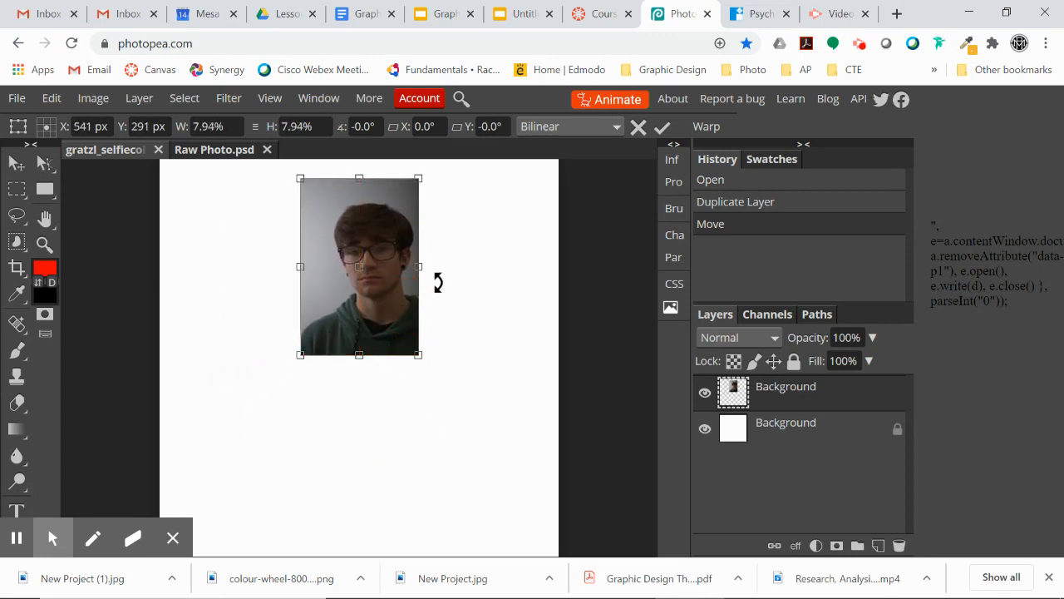
# Step: Shrink the portrait further to about 5.8%, centre it horizontally near the canvas's upper edge, and apply the transform
pyautogui.scroll(-1, 474, 269)
pyautogui.scroll(4, 473, 268)
pyautogui.scroll(-4, 472, 266)
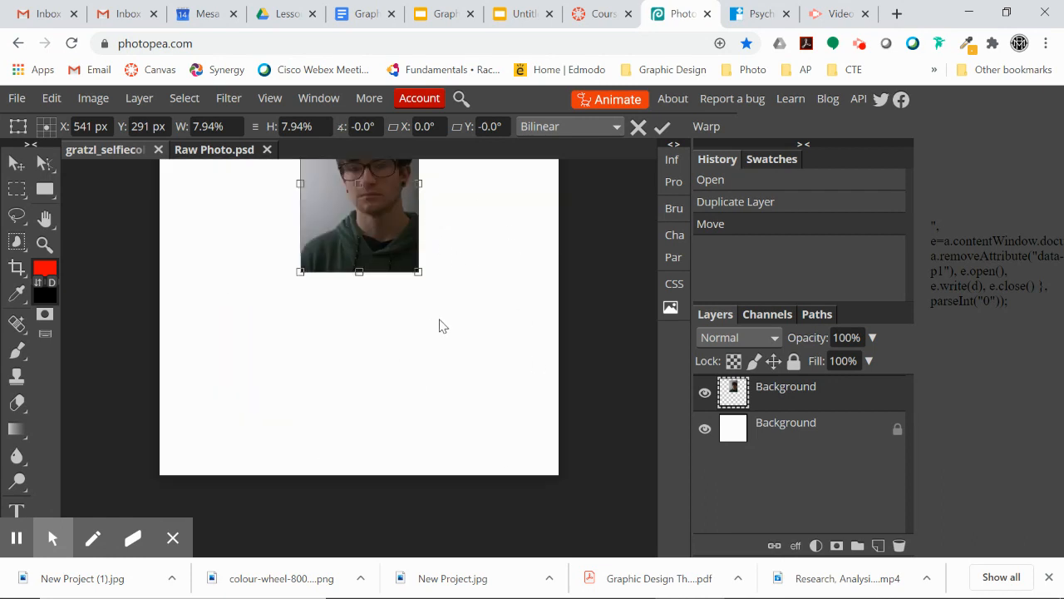
pyautogui.scroll(1, 437, 324)
pyautogui.moveTo(416, 355); pyautogui.dragTo(387, 307)
pyautogui.click(433, 299)
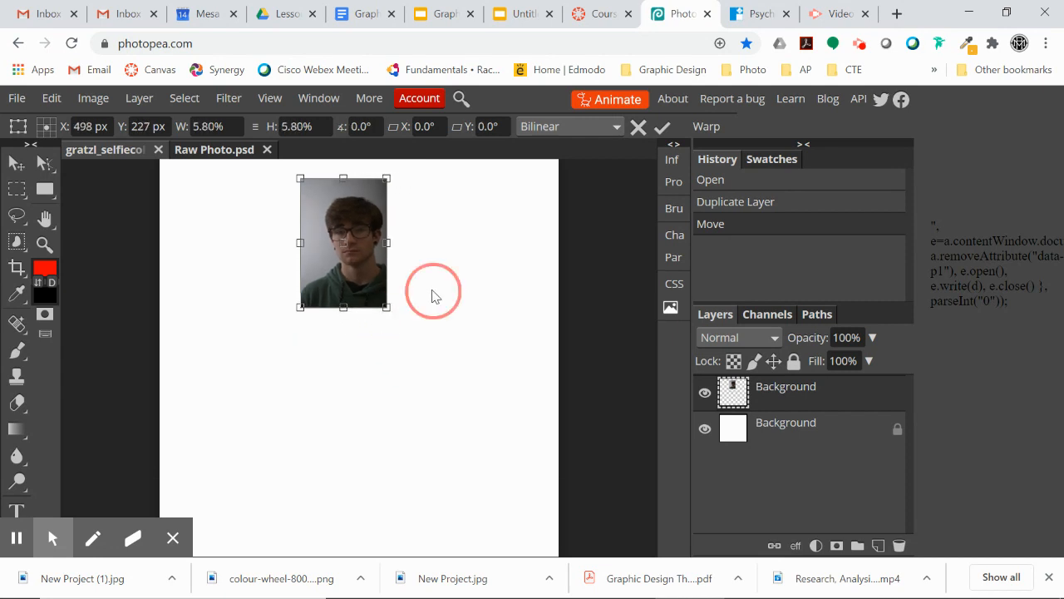
pyautogui.moveTo(363, 252); pyautogui.dragTo(380, 254)
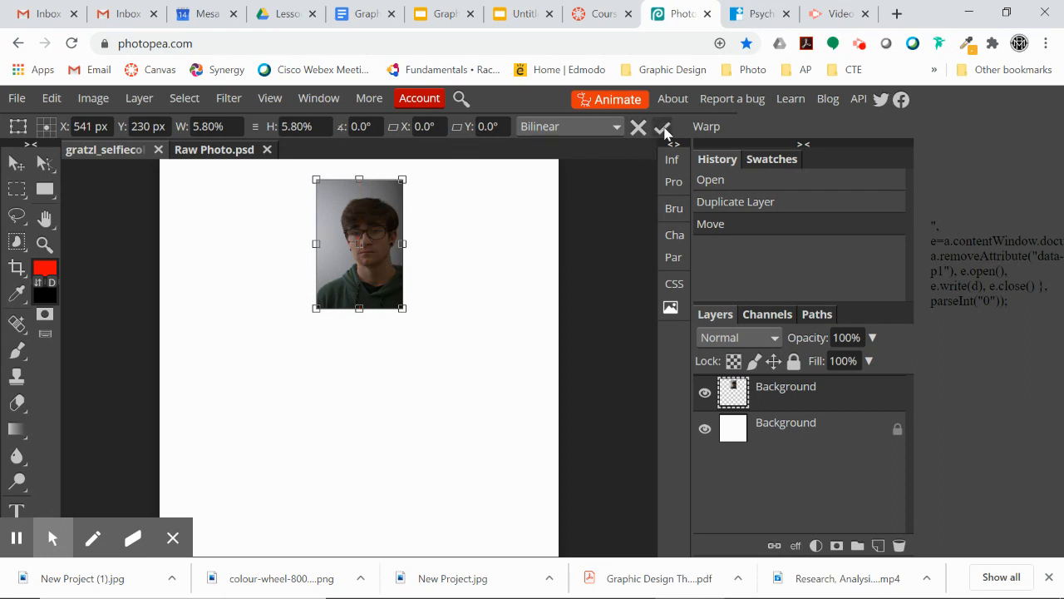
pyautogui.click(662, 129)
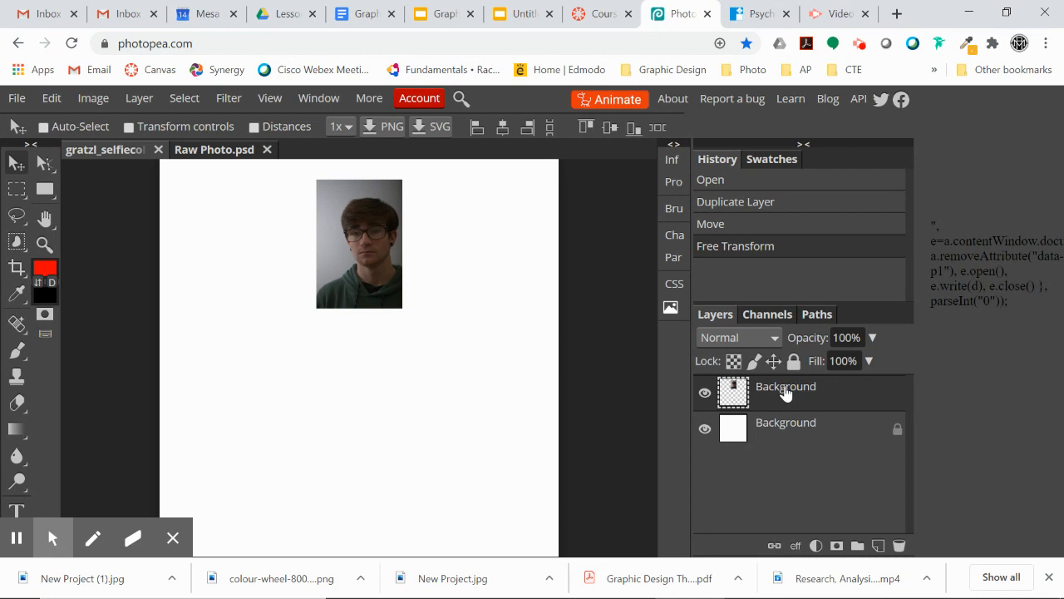
# Step: Add a Color Balance adjustment layer above the portrait and keep its properties expanded beside the canvas with the layer list collapsed
pyautogui.click(817, 545)
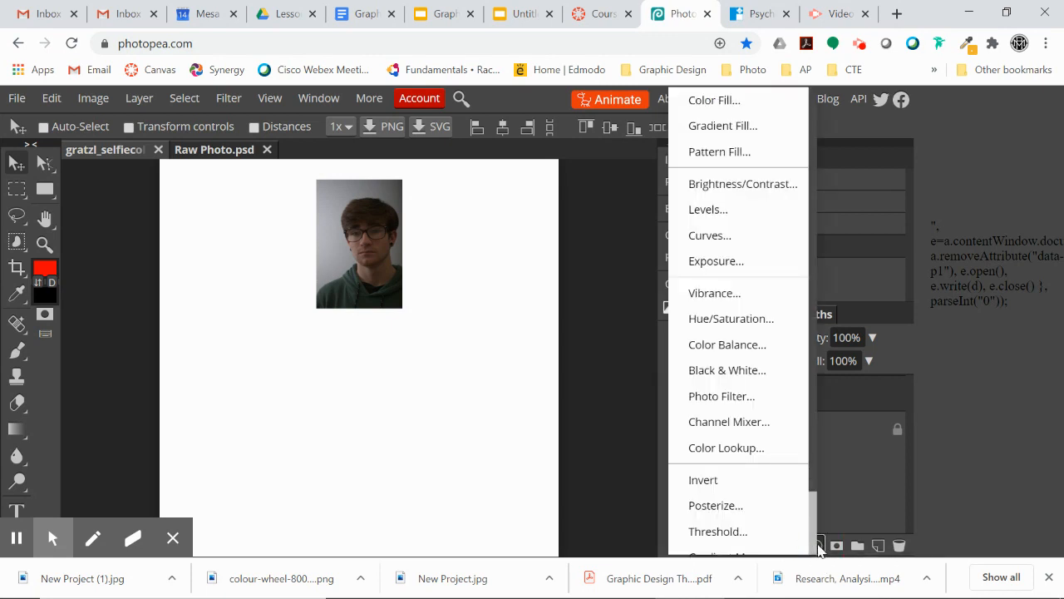
pyautogui.click(709, 344)
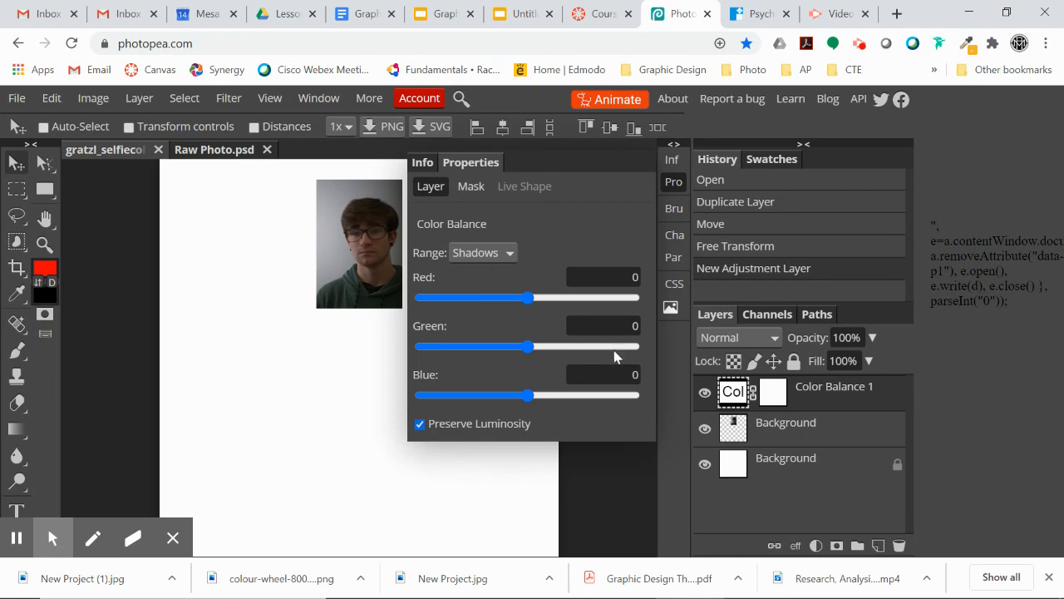
pyautogui.click(673, 146)
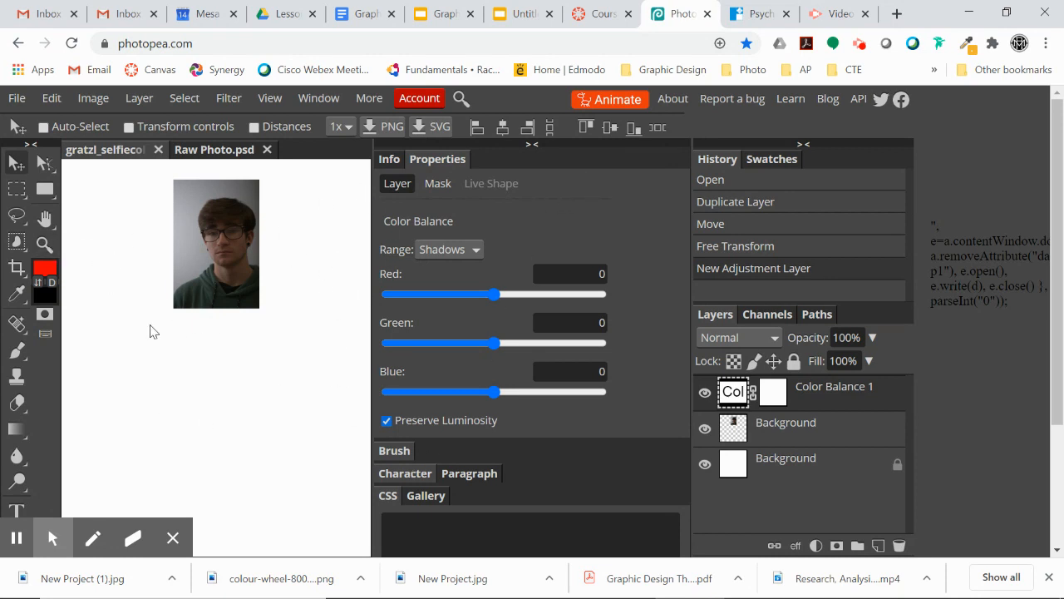
pyautogui.click(803, 145)
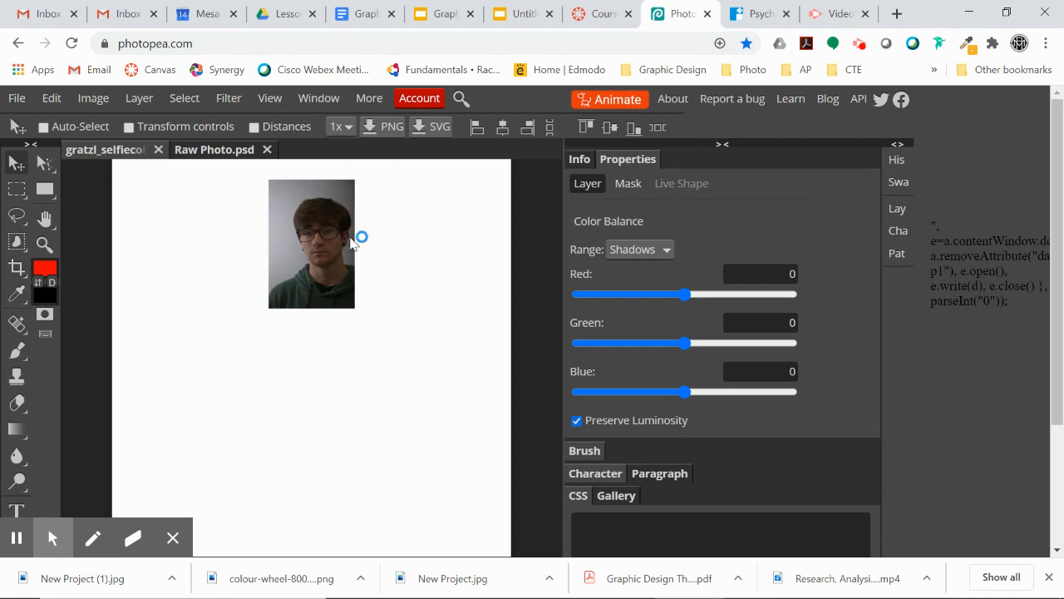
# Step: Set the Color Balance shadows to red -5, green -22 and blue -46
pyautogui.click(682, 296)
pyautogui.moveTo(682, 296); pyautogui.dragTo(658, 298)
pyautogui.moveTo(688, 343); pyautogui.dragTo(663, 347)
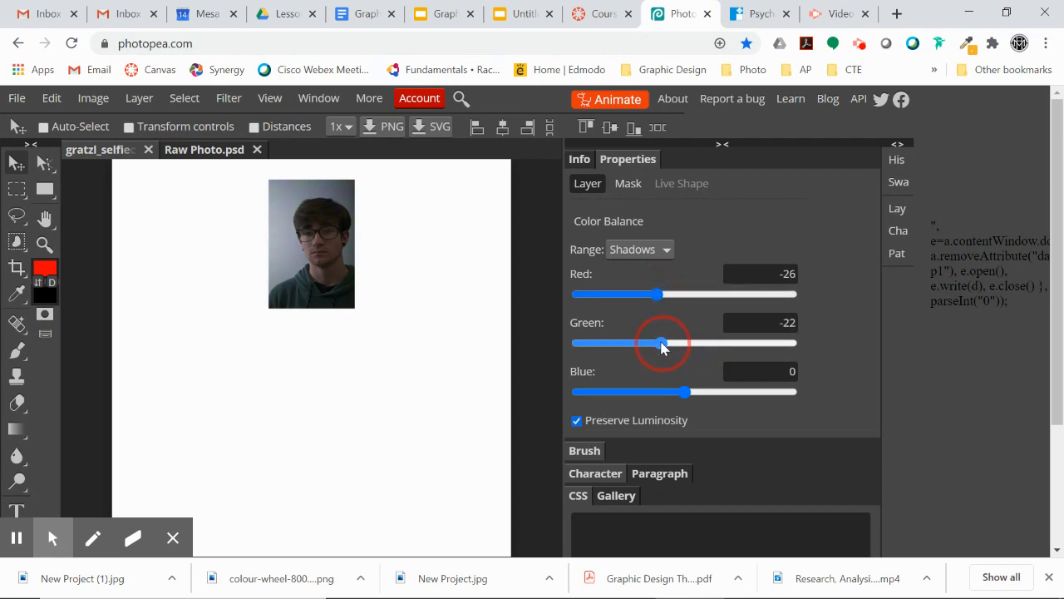
pyautogui.moveTo(654, 297); pyautogui.dragTo(675, 297)
pyautogui.moveTo(683, 394); pyautogui.dragTo(636, 395)
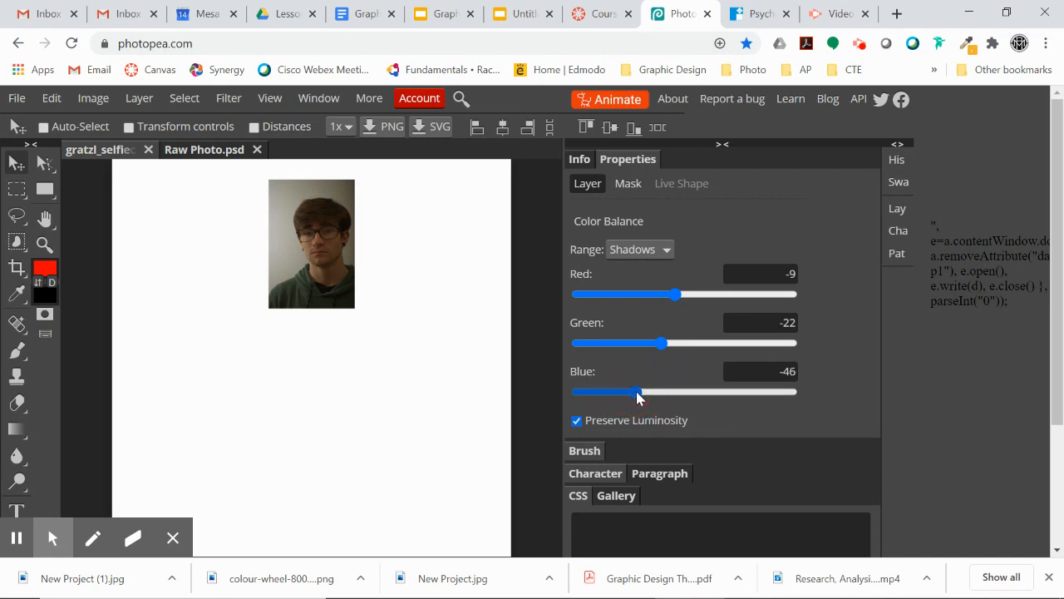
pyautogui.moveTo(674, 301)
pyautogui.mouseDown()
pyautogui.moveTo(711, 304)
pyautogui.moveTo(646, 302)
pyautogui.moveTo(800, 299)
pyautogui.moveTo(675, 294)
pyautogui.mouseUp()
pyautogui.moveTo(648, 340)
pyautogui.mouseDown()
pyautogui.moveTo(702, 340)
pyautogui.moveTo(664, 343)
pyautogui.mouseUp()
pyautogui.moveTo(675, 292); pyautogui.dragTo(679, 297)
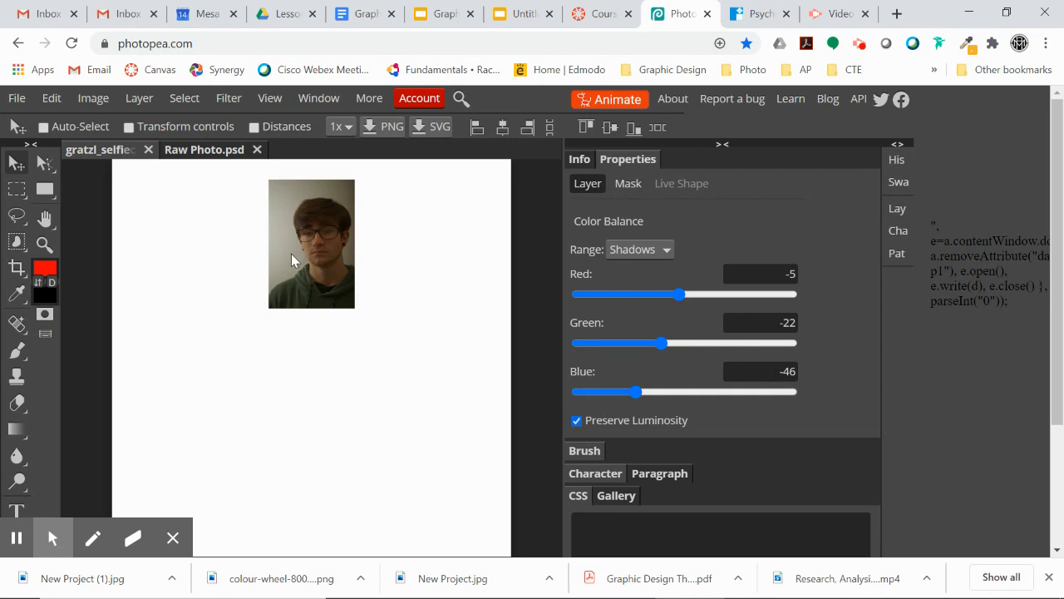
# Step: Fine-tune the Color Balance shadows to red -2, green -21 and blue -54 while checking the face up close
pyautogui.hotkey('ctrl', '+')
pyautogui.hotkey('ctrl', '+')
pyautogui.hotkey('ctrl', '+')
pyautogui.scroll(3, 291, 260)
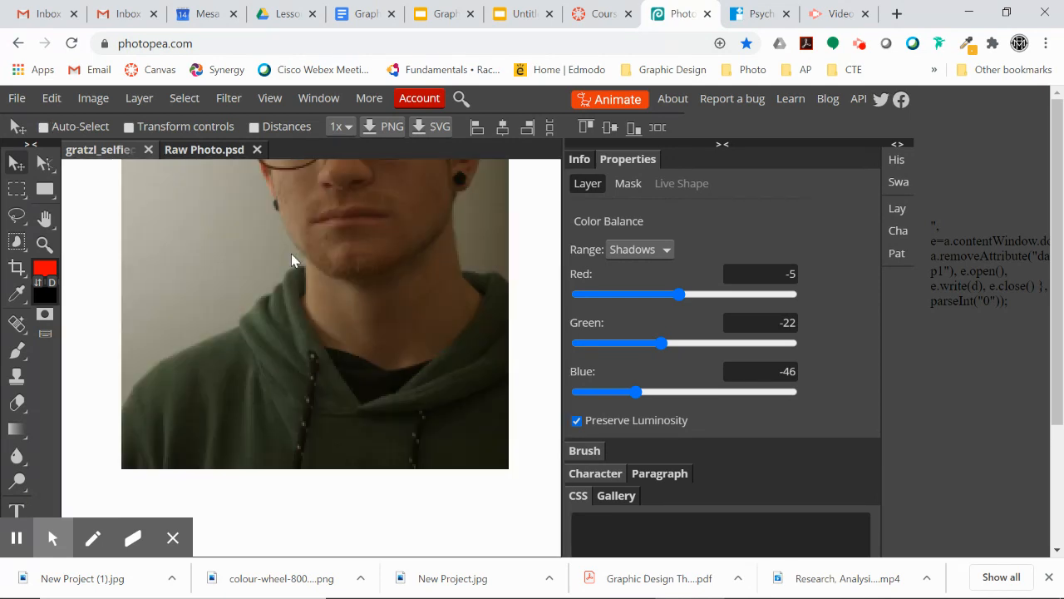
pyautogui.press('space')
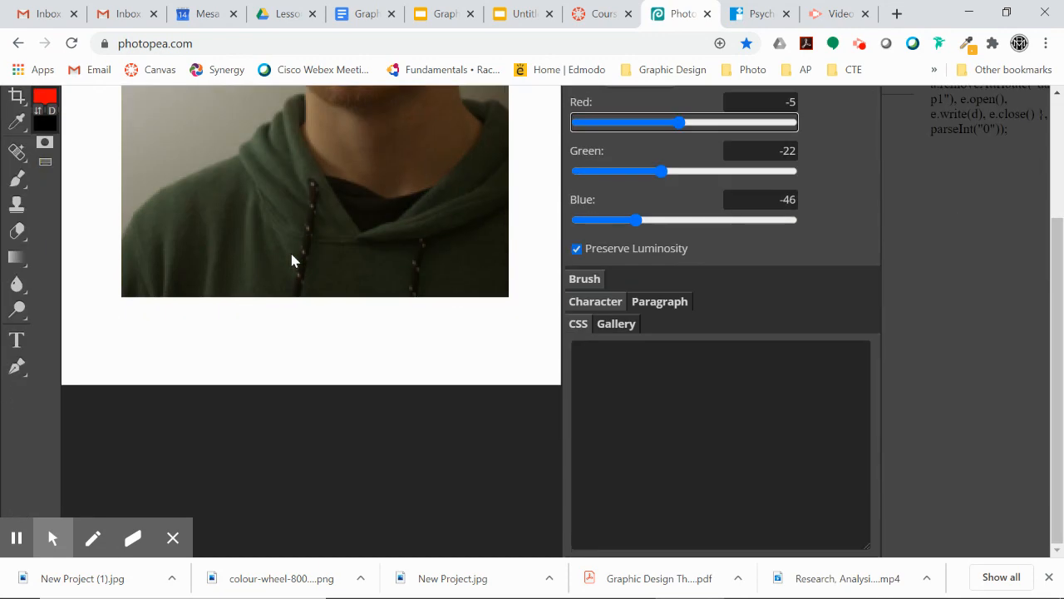
pyautogui.scroll(3, 257, 251)
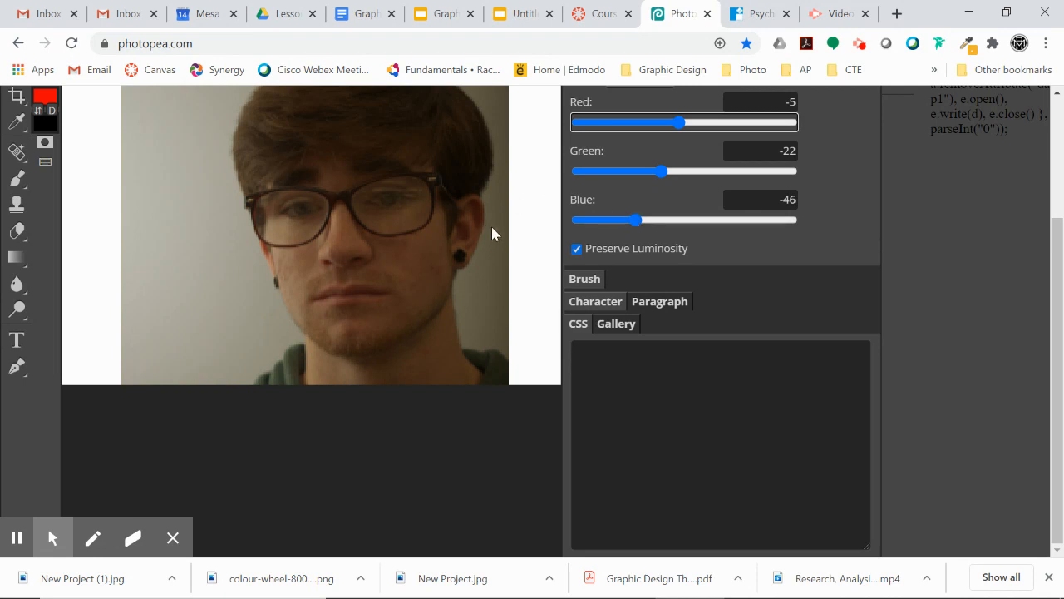
pyautogui.moveTo(682, 125)
pyautogui.mouseDown()
pyautogui.moveTo(692, 126)
pyautogui.moveTo(681, 127)
pyautogui.mouseUp()
pyautogui.moveTo(657, 170); pyautogui.dragTo(663, 171)
pyautogui.moveTo(640, 223); pyautogui.dragTo(628, 223)
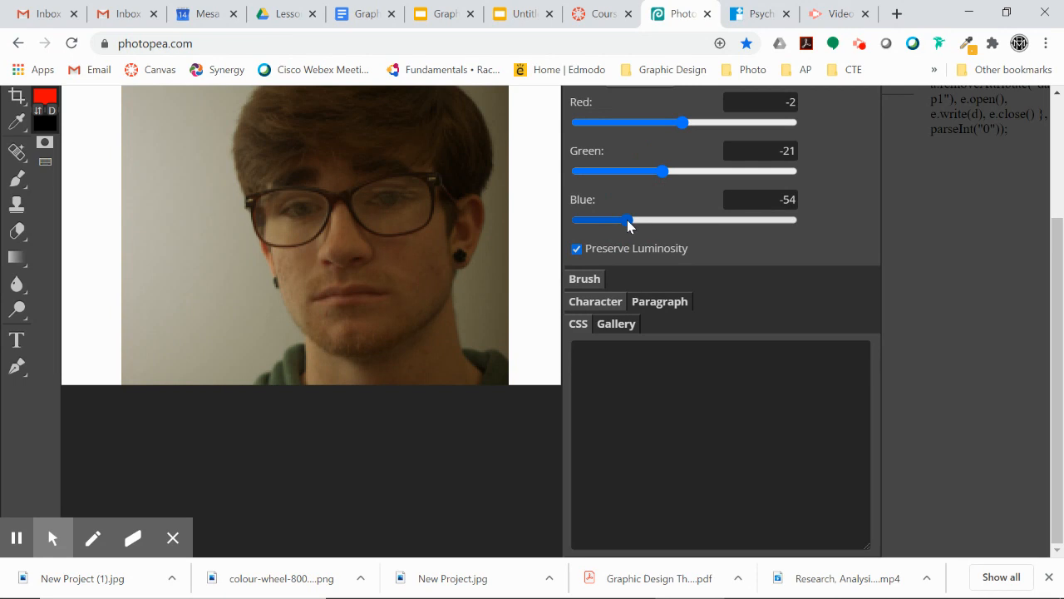
pyautogui.hotkey('ctrl', '-')
pyautogui.hotkey('ctrl', '-')
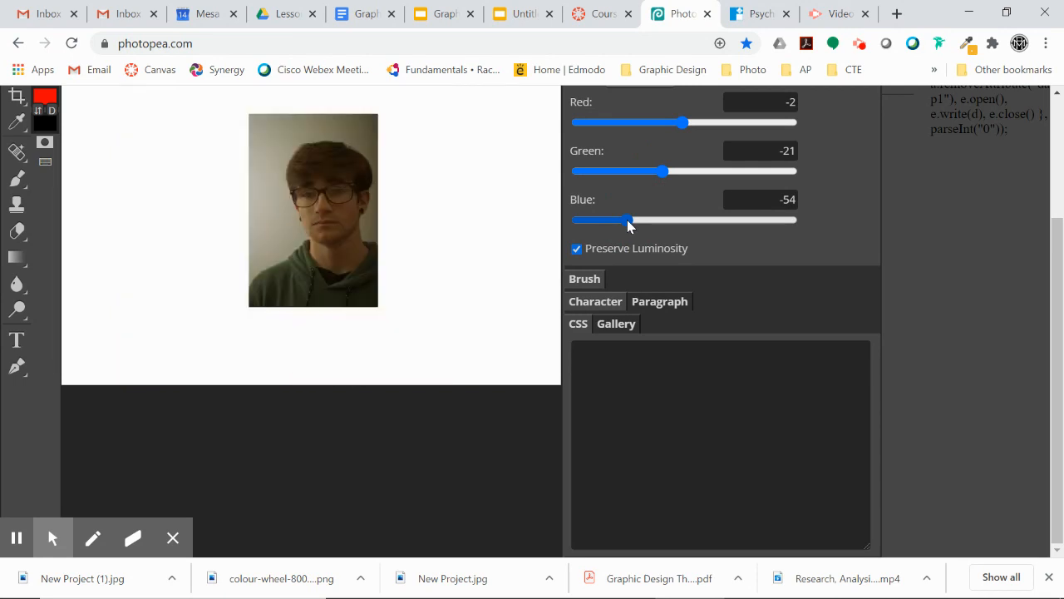
# Step: Zoom out to show the whole canvas, collapse the adjustment properties and bring back the layer list
pyautogui.scroll(2, 411, 259)
pyautogui.scroll(-4, 411, 259)
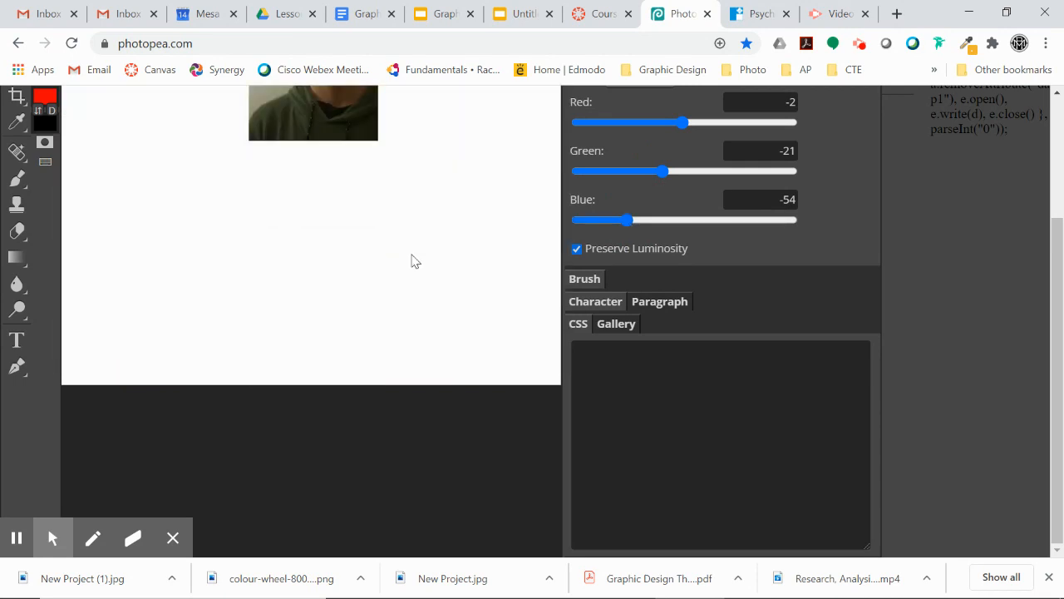
pyautogui.hotkey('ctrl', '-')
pyautogui.hotkey('ctrl', '-')
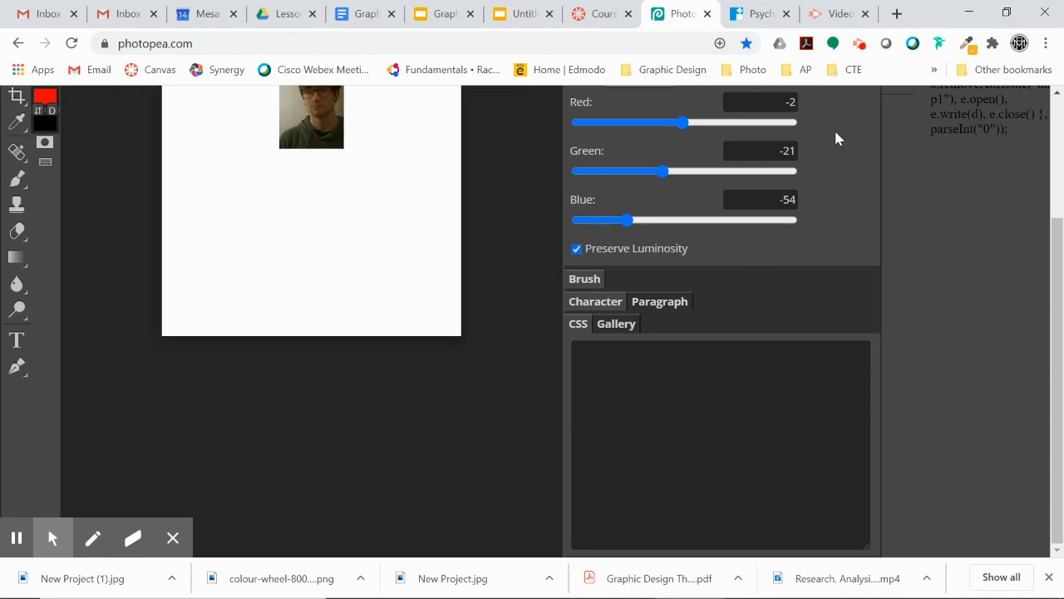
pyautogui.moveTo(1061, 220); pyautogui.dragTo(1046, 133)
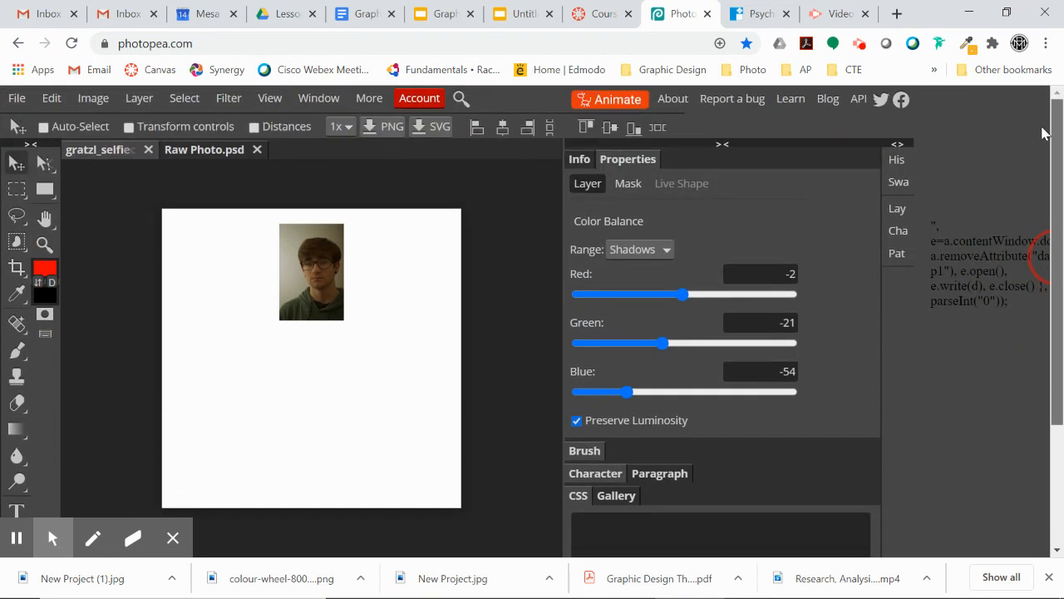
pyautogui.click(723, 148)
pyautogui.click(896, 145)
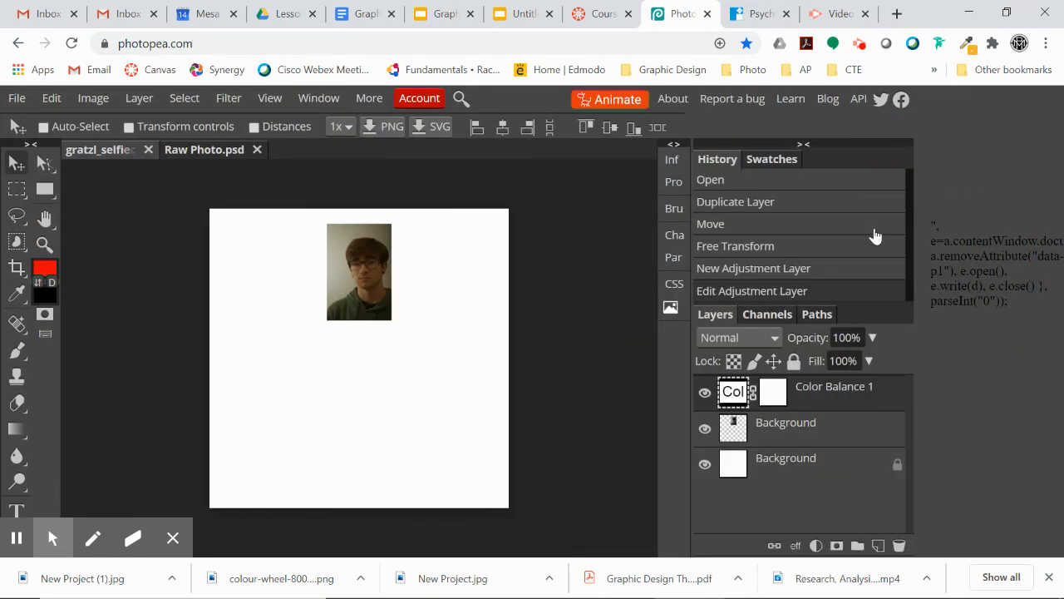
# Step: Duplicate the small portrait layer and move the copy below and to the right of the original on the canvas
pyautogui.click(776, 429)
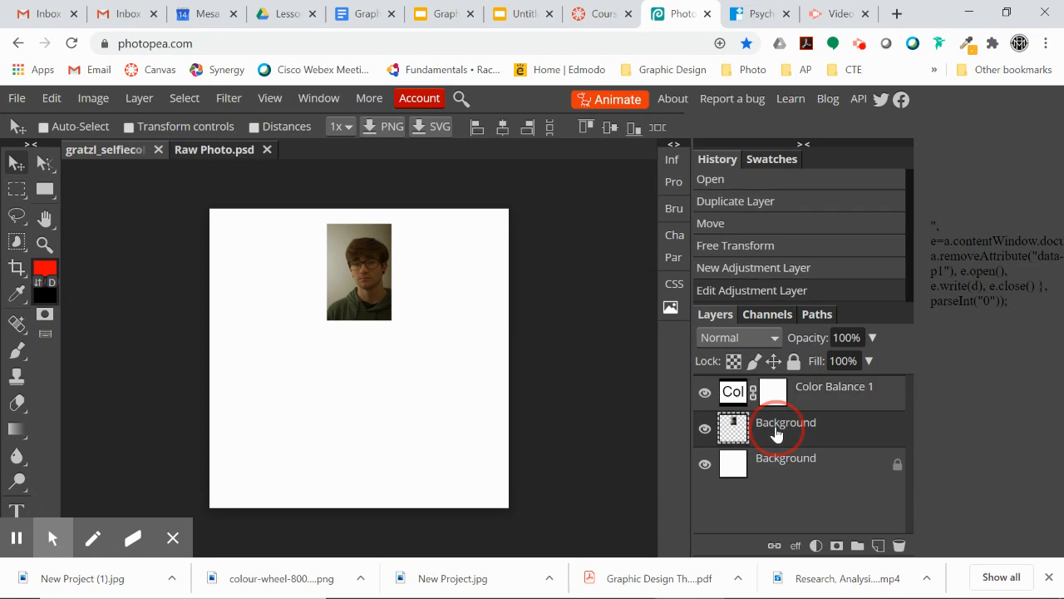
pyautogui.click(812, 403)
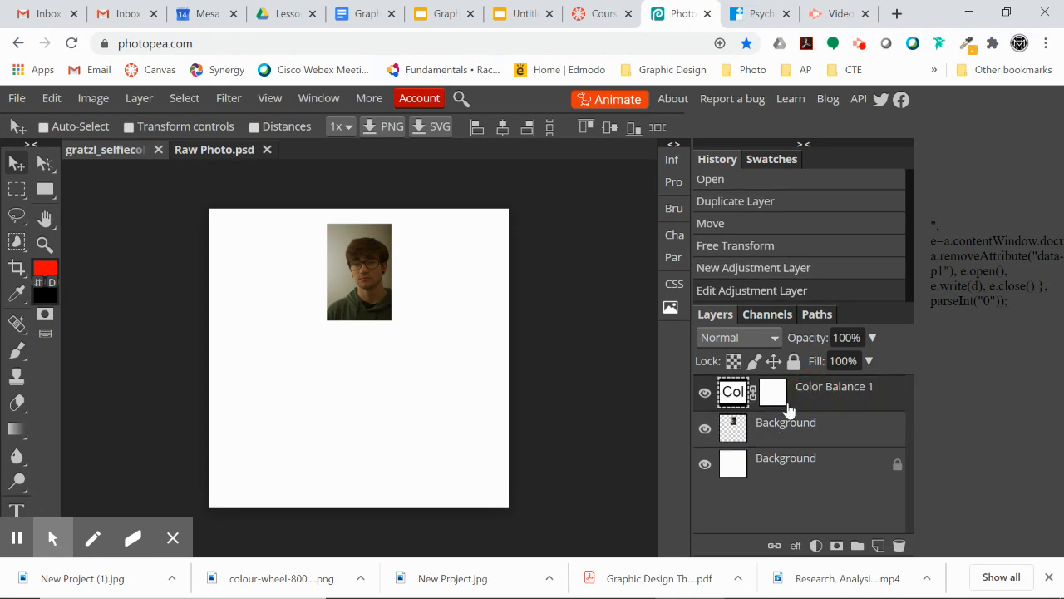
pyautogui.click(800, 436)
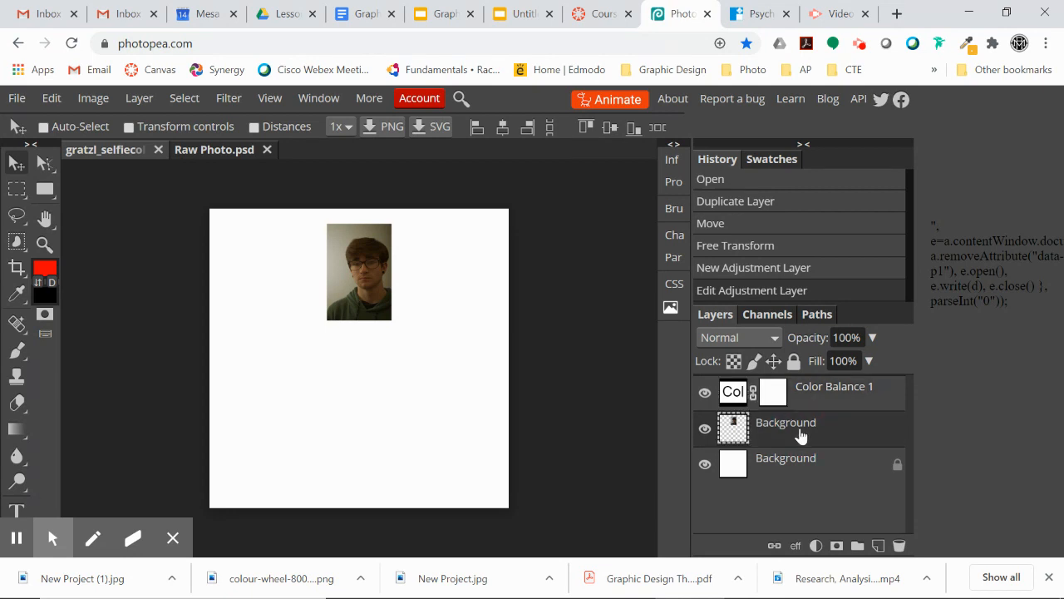
pyautogui.rightClick(800, 436)
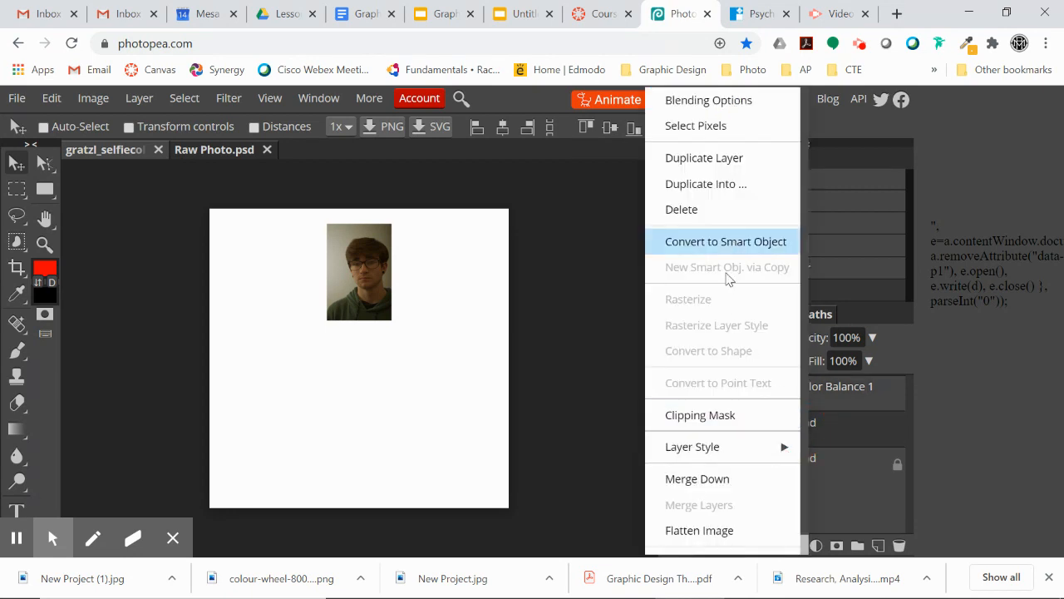
pyautogui.click(707, 163)
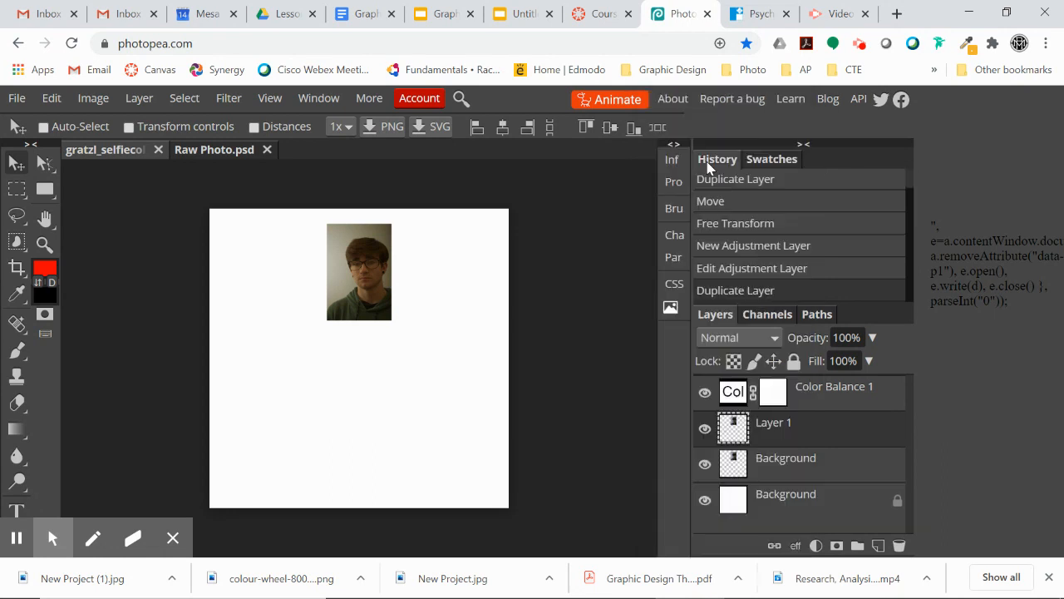
pyautogui.moveTo(370, 292); pyautogui.dragTo(464, 383)
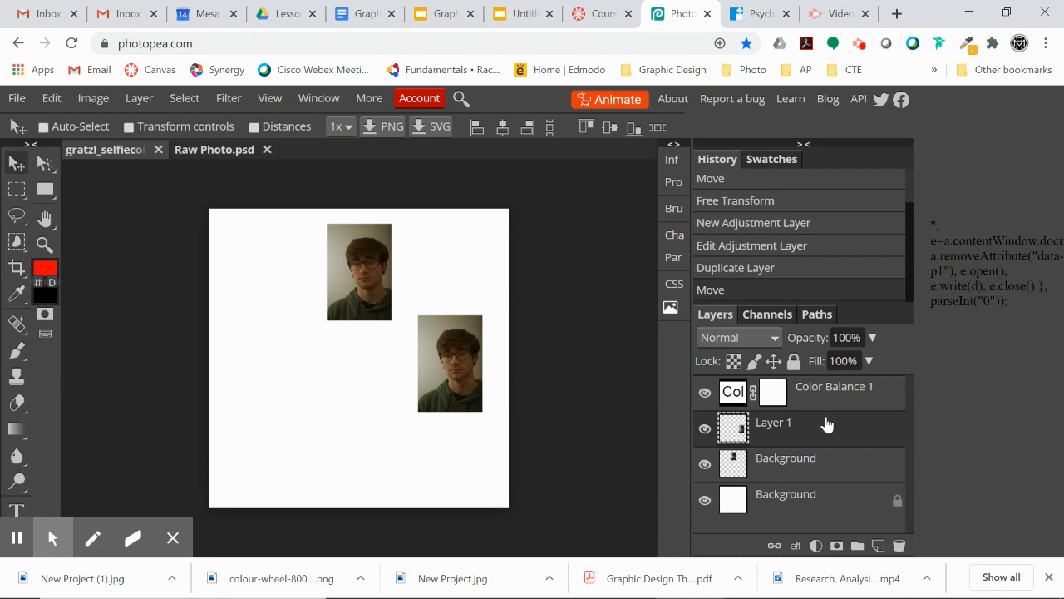
# Step: Reorder the layers so Color Balance 1 sits directly below the portrait copy, and toggle its visibility to check its effect
pyautogui.moveTo(771, 428); pyautogui.dragTo(764, 371)
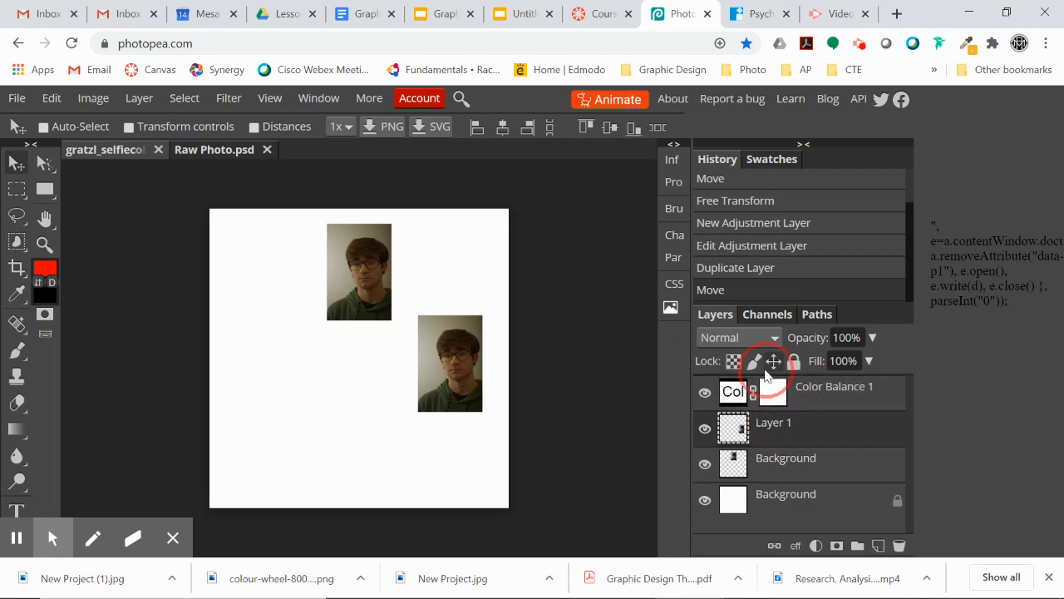
pyautogui.moveTo(835, 392); pyautogui.dragTo(807, 449)
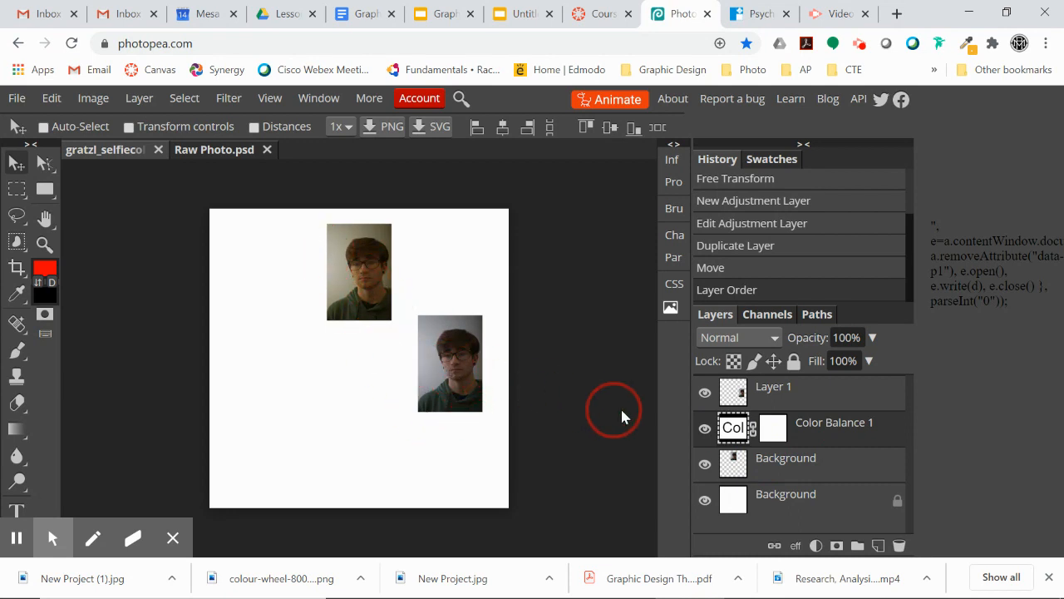
pyautogui.click(705, 429)
pyautogui.click(704, 429)
pyautogui.click(705, 431)
# Step: Add a second Color Balance adjustment layer above the portrait copy and expand its properties beside the canvas
pyautogui.click(755, 394)
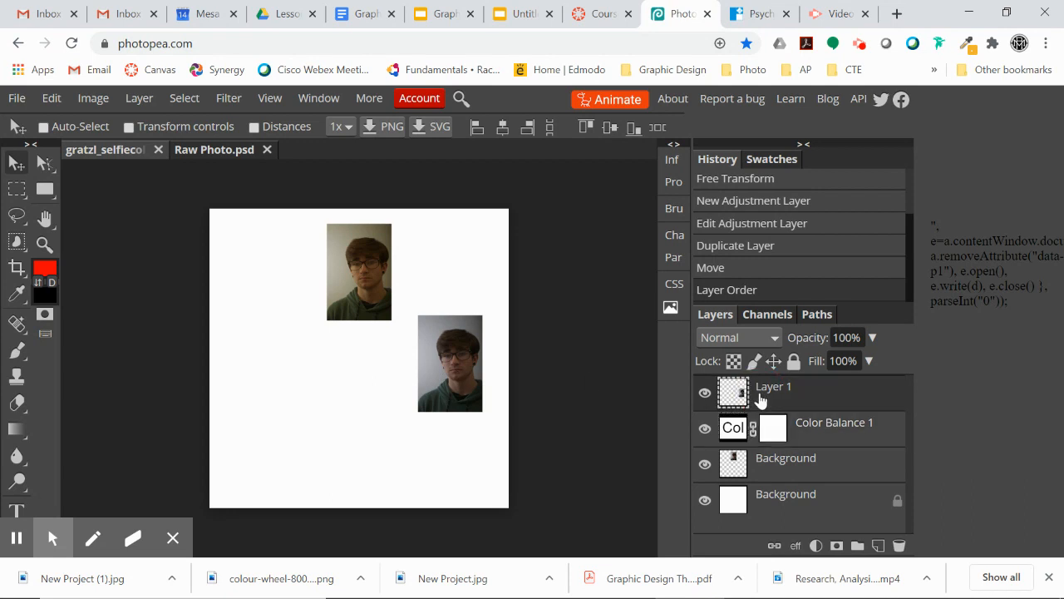
pyautogui.click(814, 546)
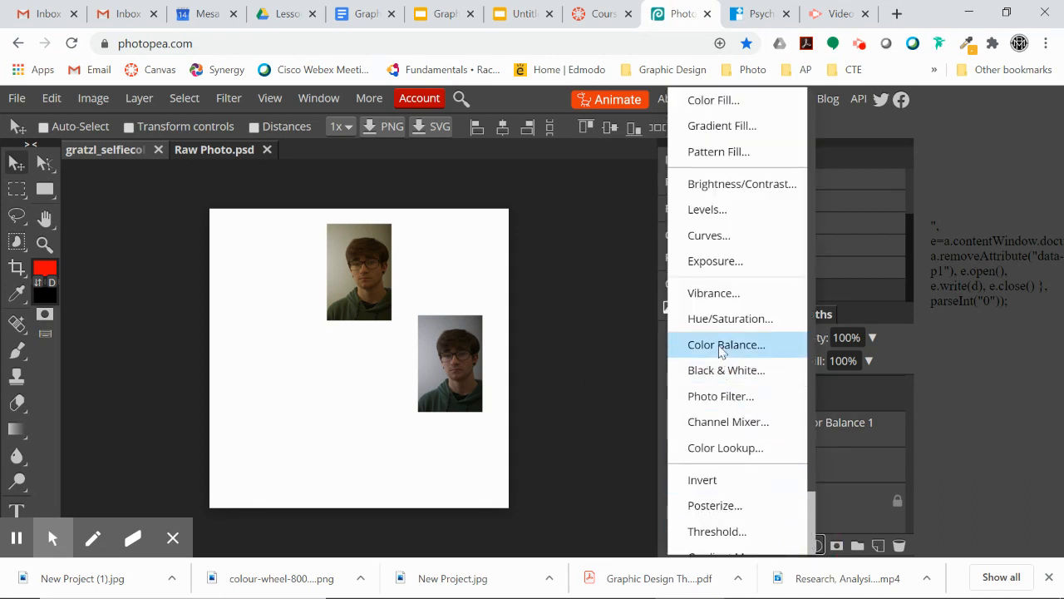
pyautogui.click(723, 345)
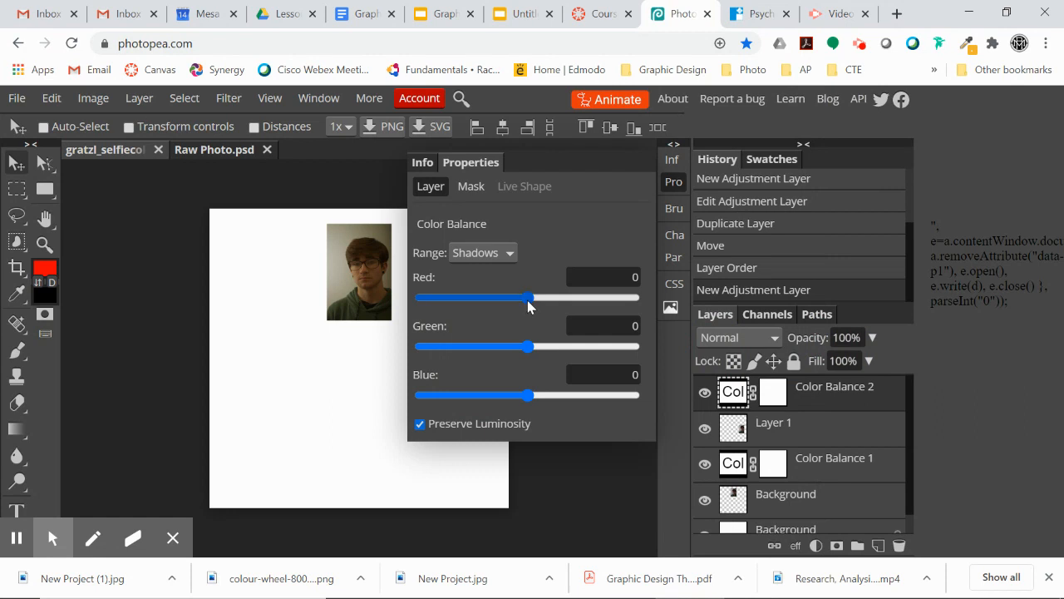
pyautogui.click(672, 147)
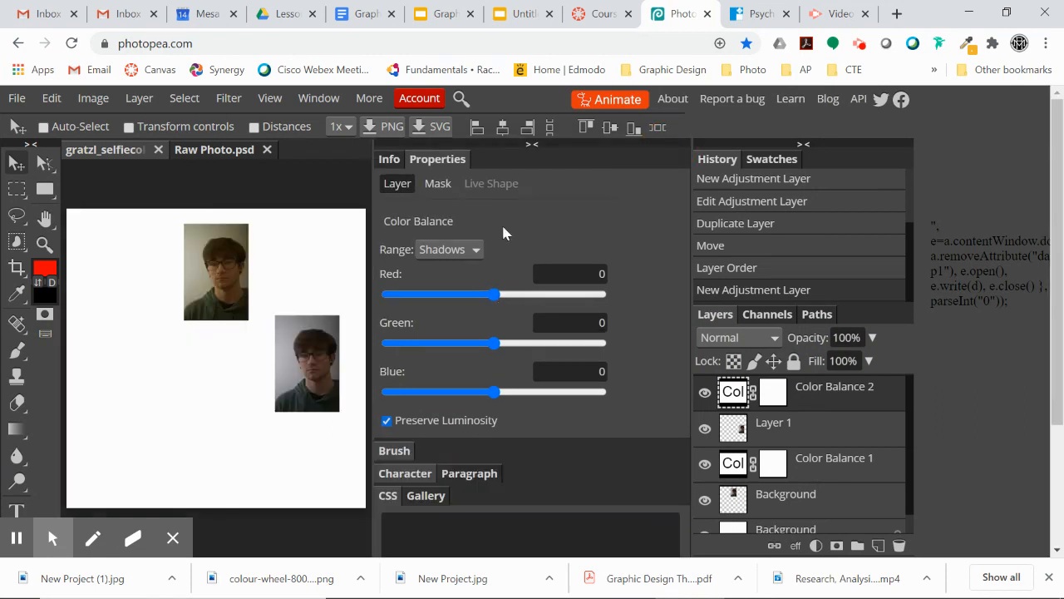
pyautogui.click(530, 146)
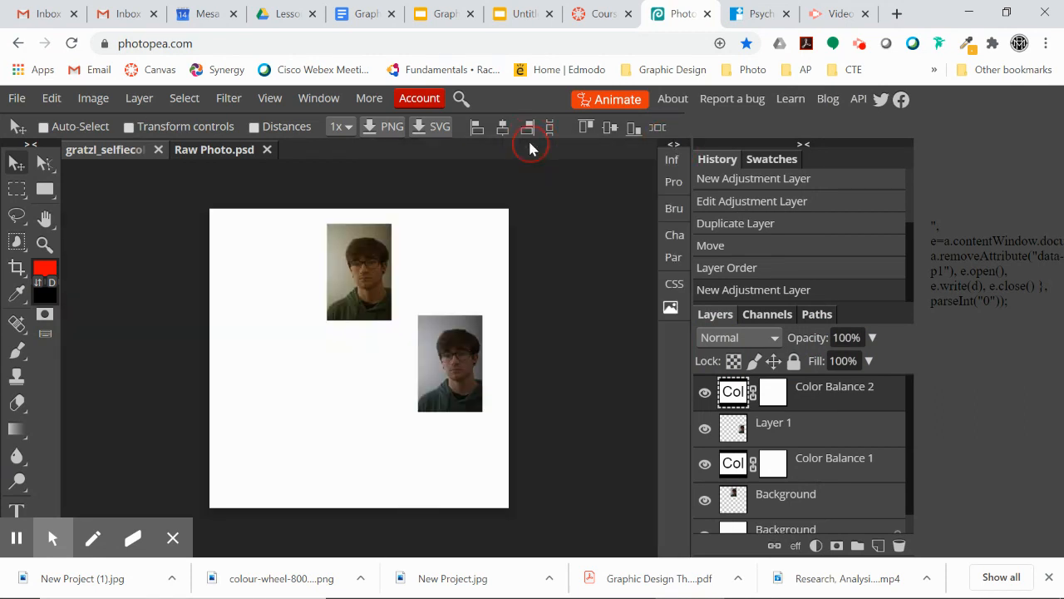
pyautogui.click(673, 182)
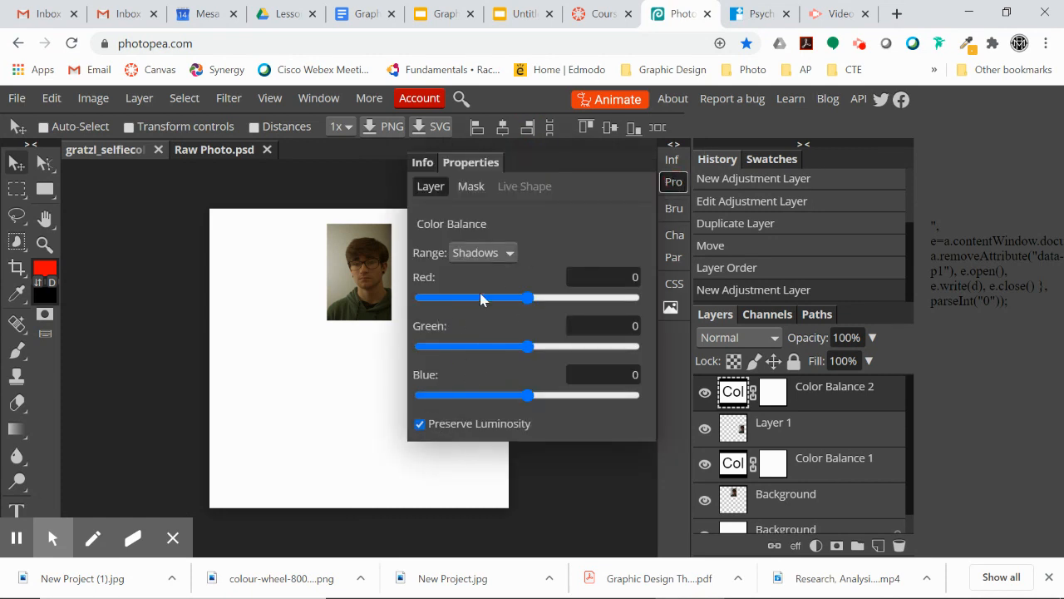
pyautogui.click(674, 146)
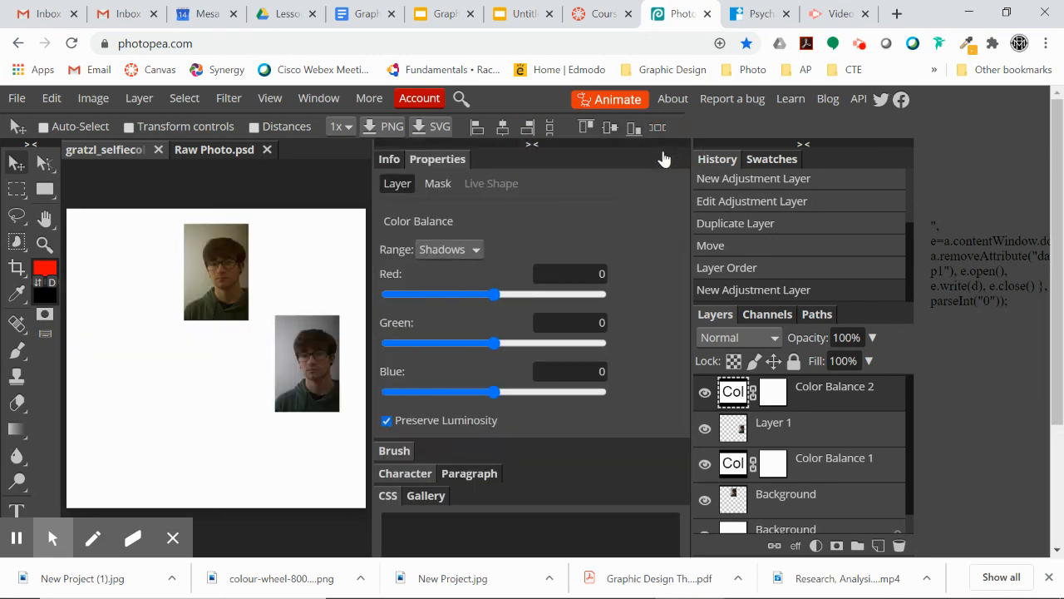
# Step: Shift the second Color Balance's shadows toward violet, with green at -12 and small positive red and blue values
pyautogui.moveTo(495, 294); pyautogui.dragTo(511, 293)
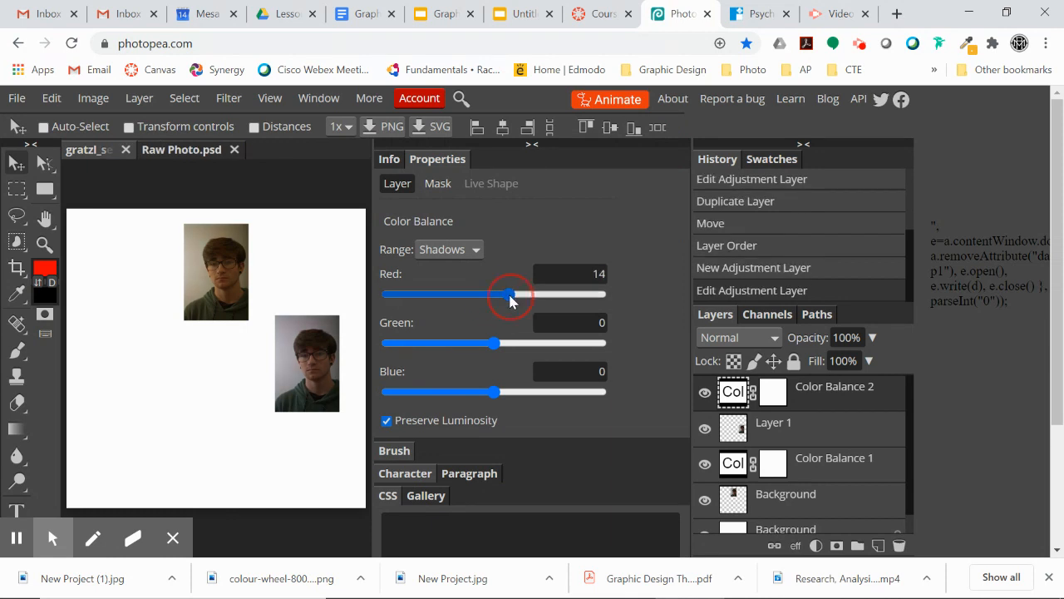
pyautogui.click(496, 392)
pyautogui.moveTo(495, 393); pyautogui.dragTo(514, 392)
pyautogui.moveTo(492, 343); pyautogui.dragTo(483, 341)
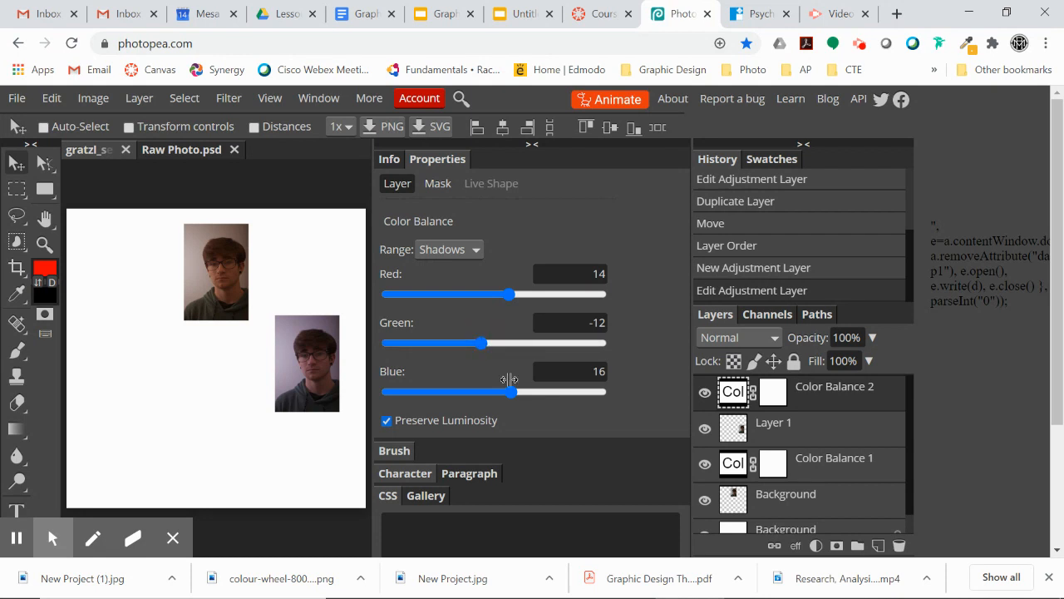
pyautogui.moveTo(513, 393); pyautogui.dragTo(508, 396)
pyautogui.moveTo(510, 295); pyautogui.dragTo(503, 290)
# Step: Compare both portraits with and without the Color Balance 2 layer, collapsing the properties for a clear view of the canvas
pyautogui.click(704, 396)
pyautogui.click(705, 396)
pyautogui.click(702, 394)
pyautogui.click(703, 394)
pyautogui.click(703, 394)
pyautogui.click(702, 394)
pyautogui.click(530, 147)
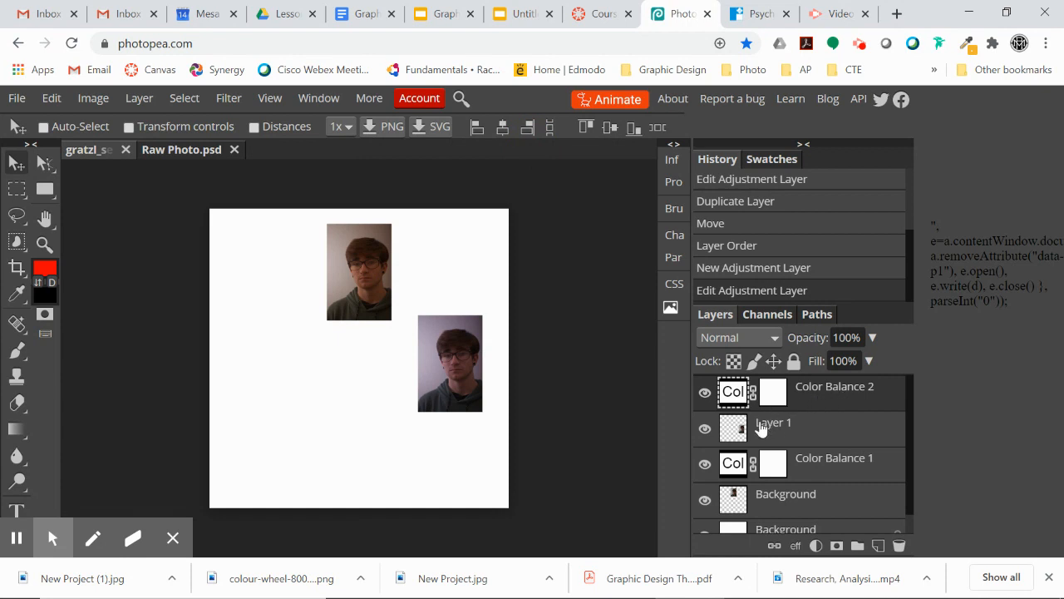
pyautogui.click(705, 392)
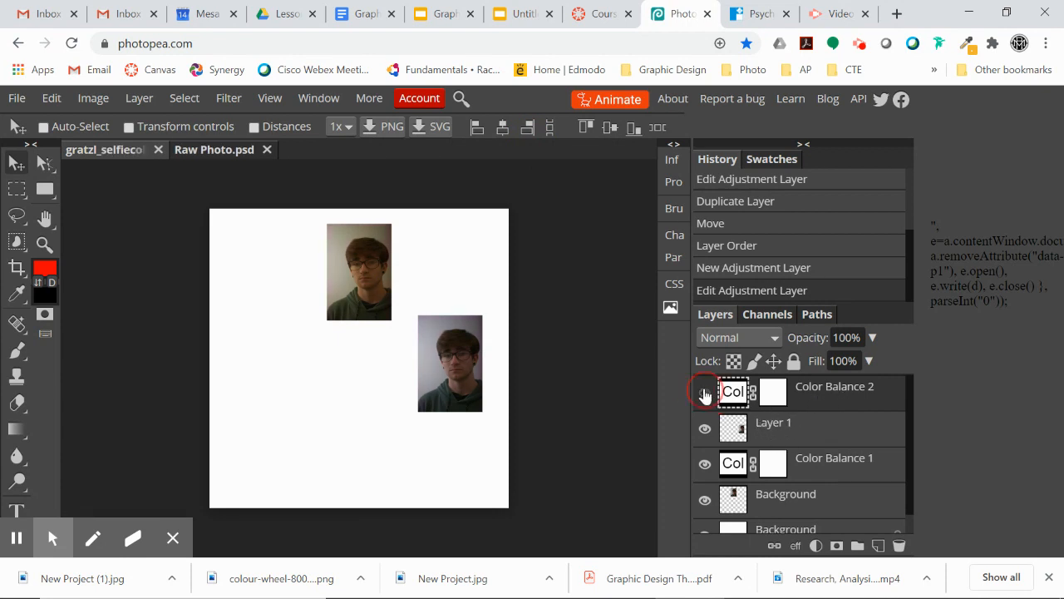
pyautogui.click(704, 394)
# Step: Clip Color Balance 2 to the portrait copy with a clipping mask and toggle its visibility to check its effect
pyautogui.rightClick(824, 401)
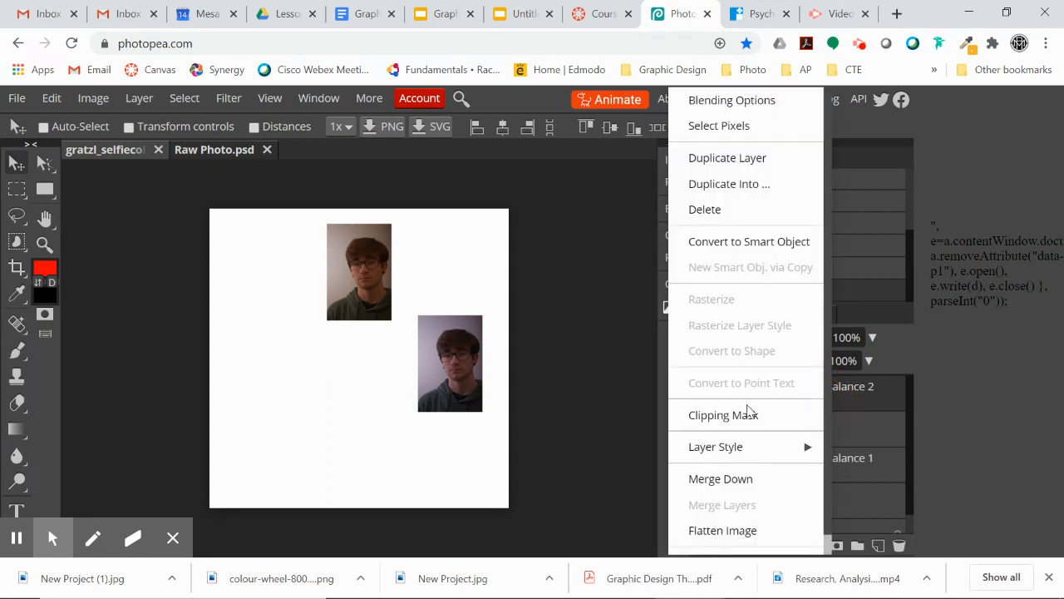
pyautogui.click(722, 416)
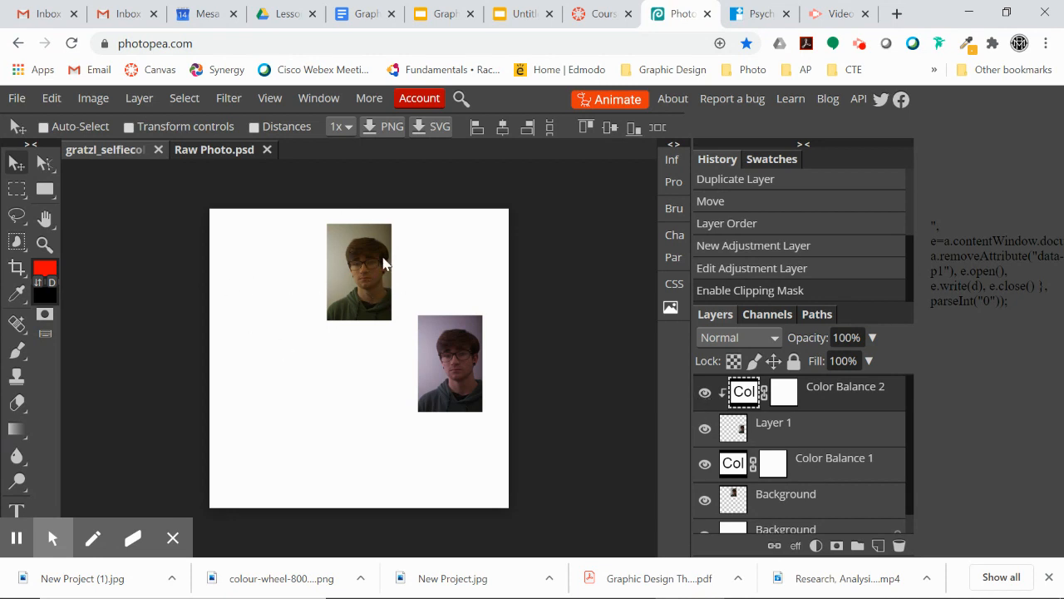
pyautogui.click(704, 394)
pyautogui.click(704, 395)
# Step: Group the portrait copy and its clipped Color Balance layer into a folder and name the folder "violet"
pyautogui.click(842, 432)
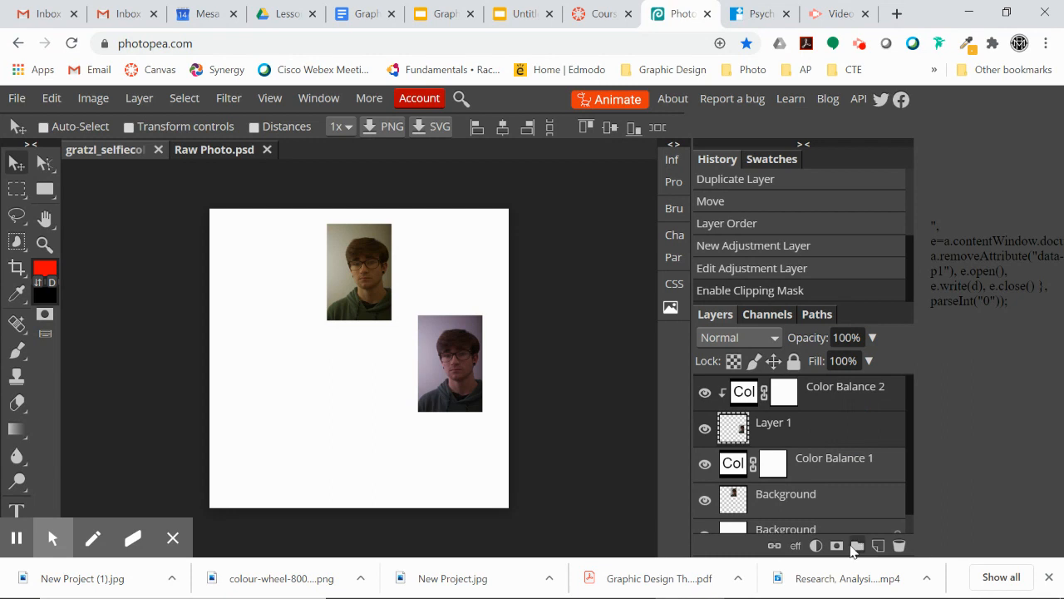
pyautogui.click(857, 548)
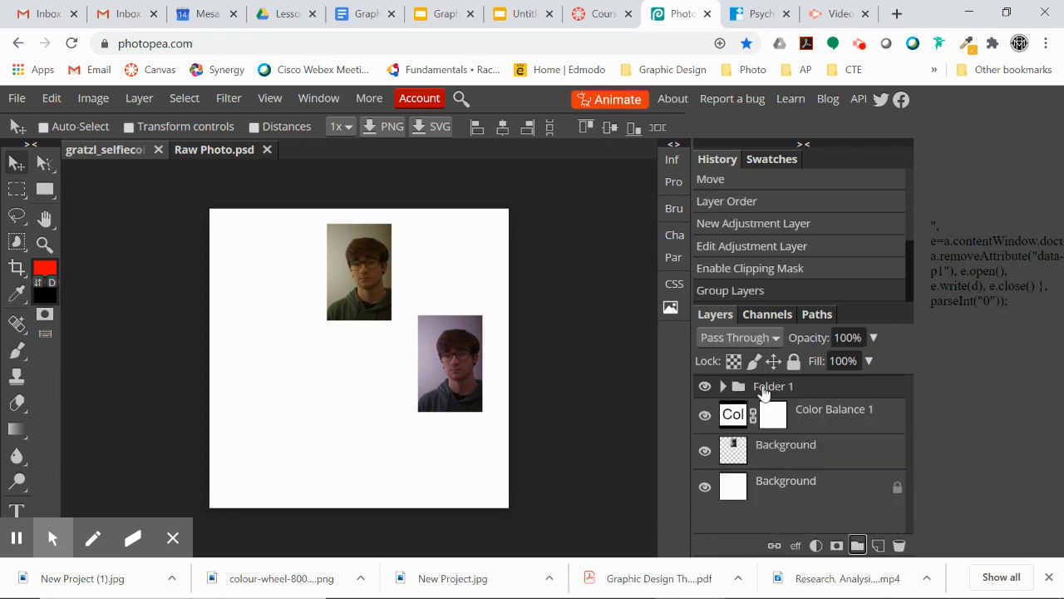
pyautogui.doubleClick(764, 386)
pyautogui.write('violet')
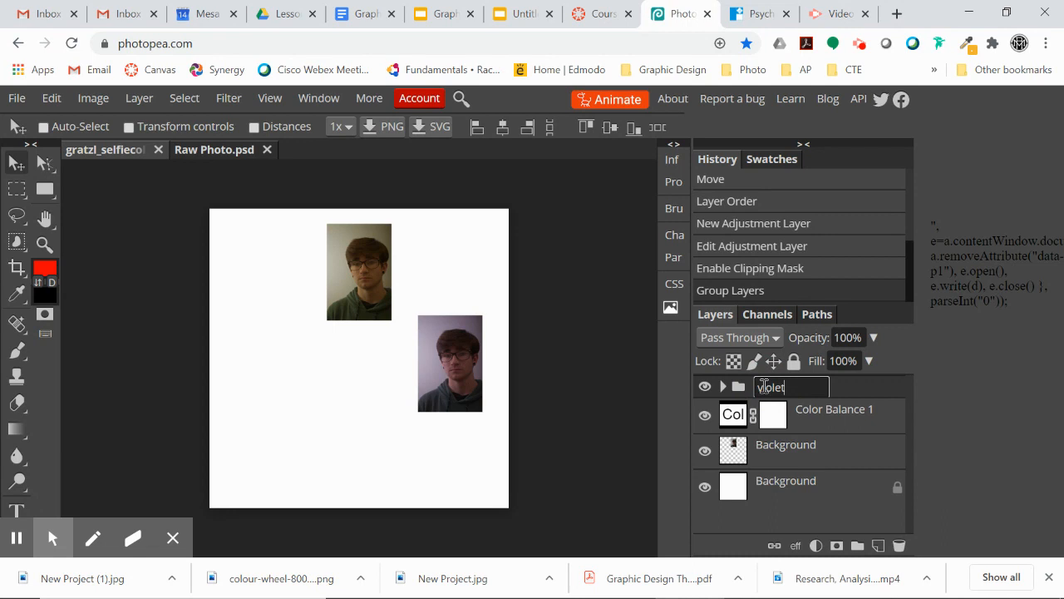
pyautogui.press('Return')
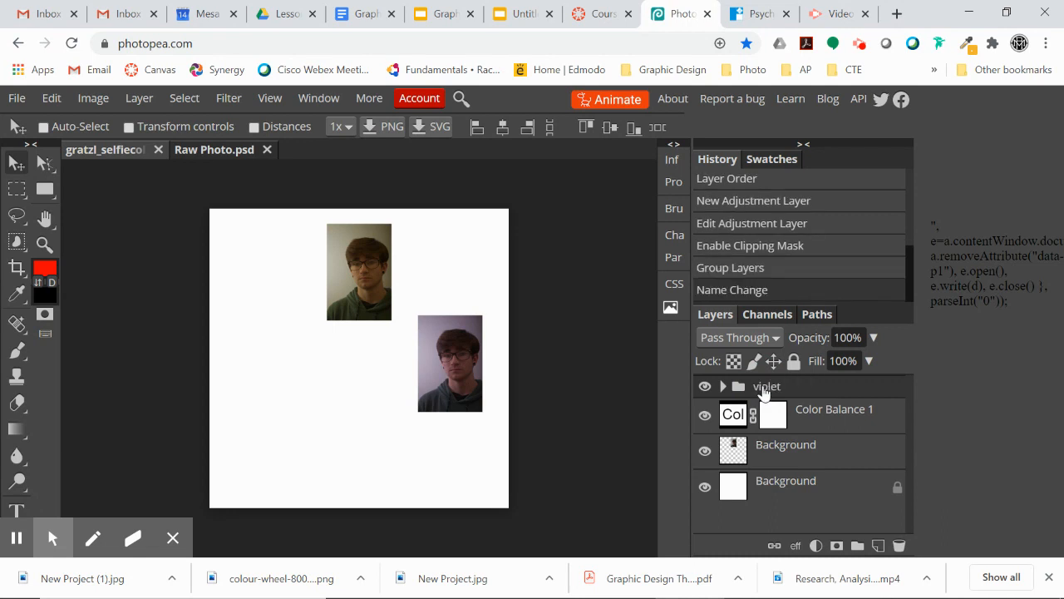
# Step: Clip Color Balance 1 to the original small portrait with a clipping mask
pyautogui.click(833, 419)
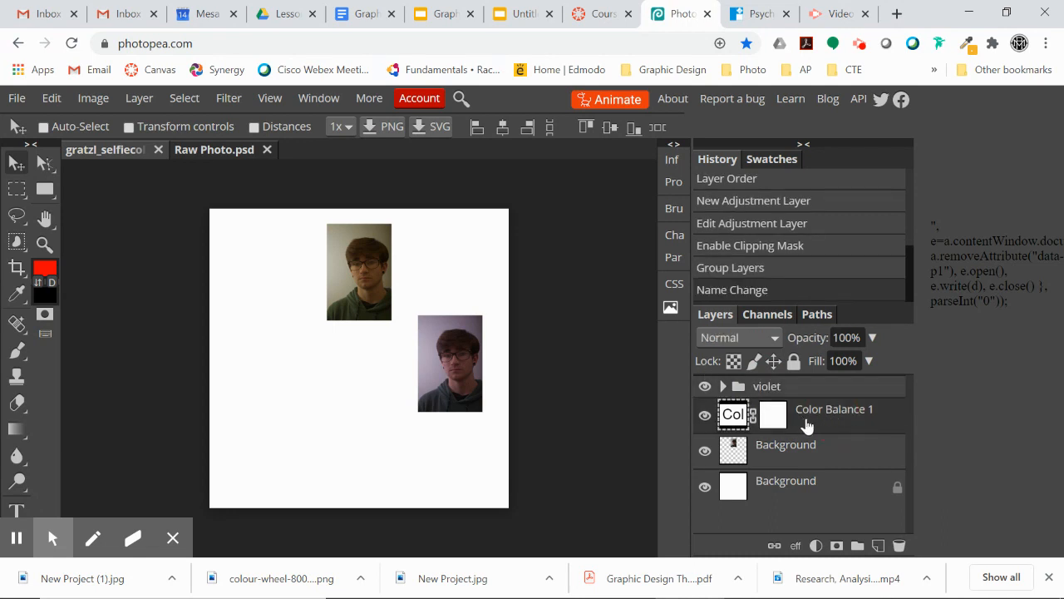
pyautogui.rightClick(806, 424)
pyautogui.click(737, 418)
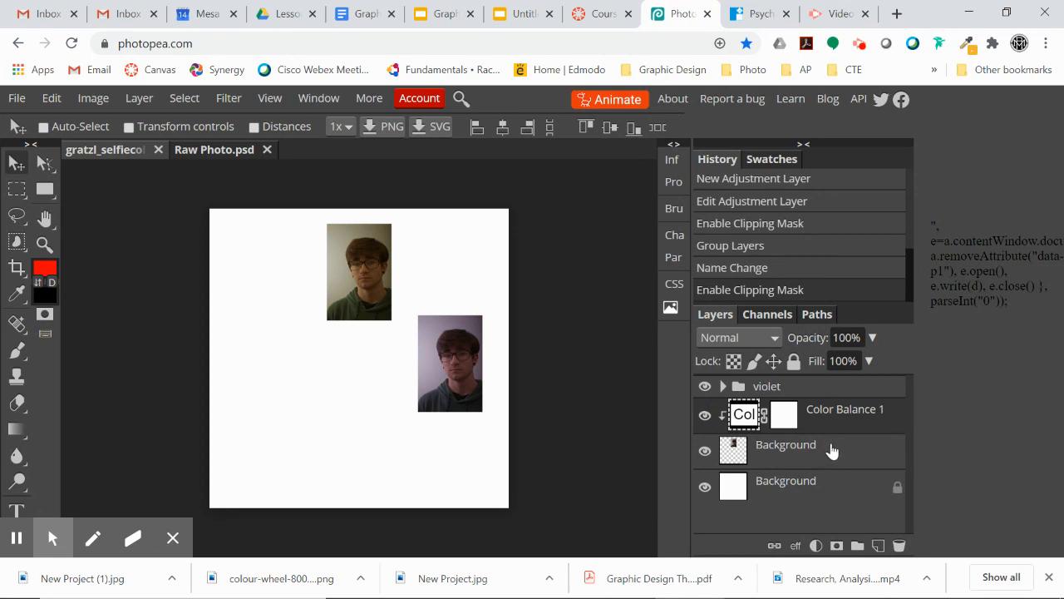
# Step: Group the original portrait with its clipped Color Balance layer into a folder named "yellow" and toggle the folder's visibility to check it
pyautogui.click(830, 451)
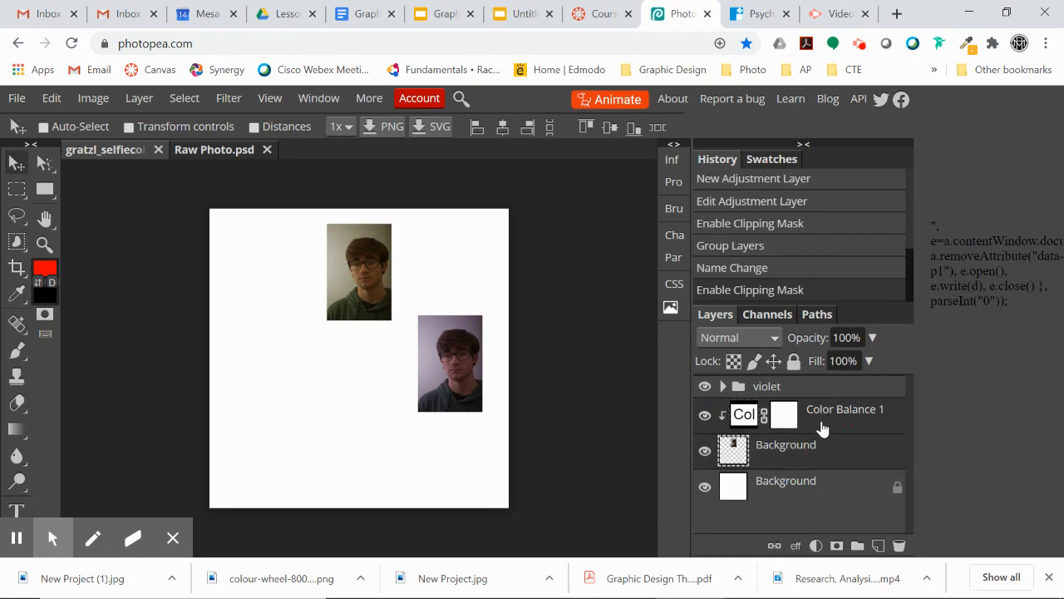
pyautogui.click(857, 545)
pyautogui.doubleClick(769, 409)
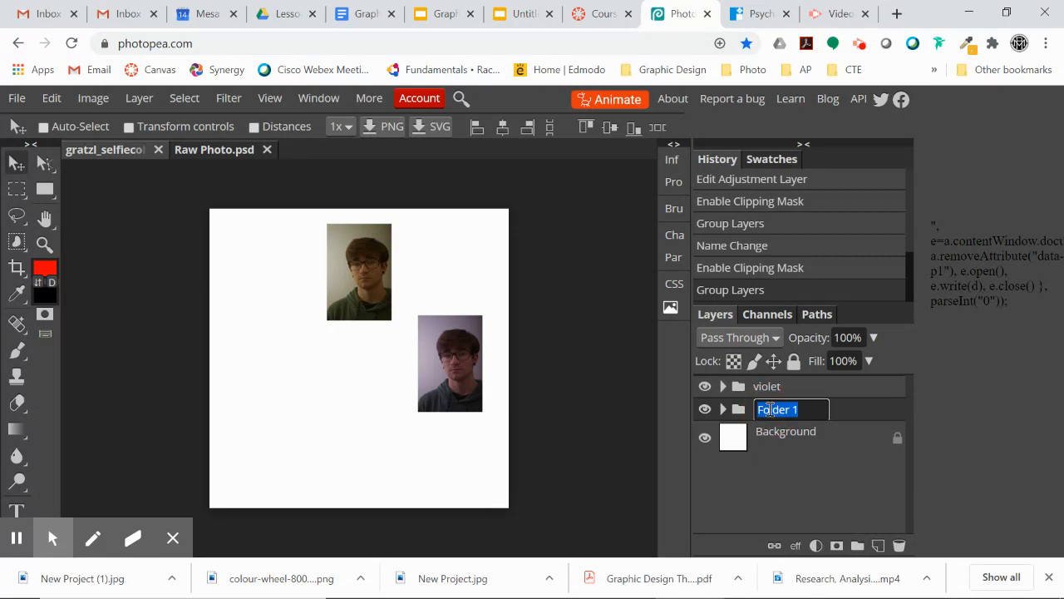
pyautogui.write('yellow')
pyautogui.press('Return')
pyautogui.click(705, 409)
pyautogui.click(705, 409)
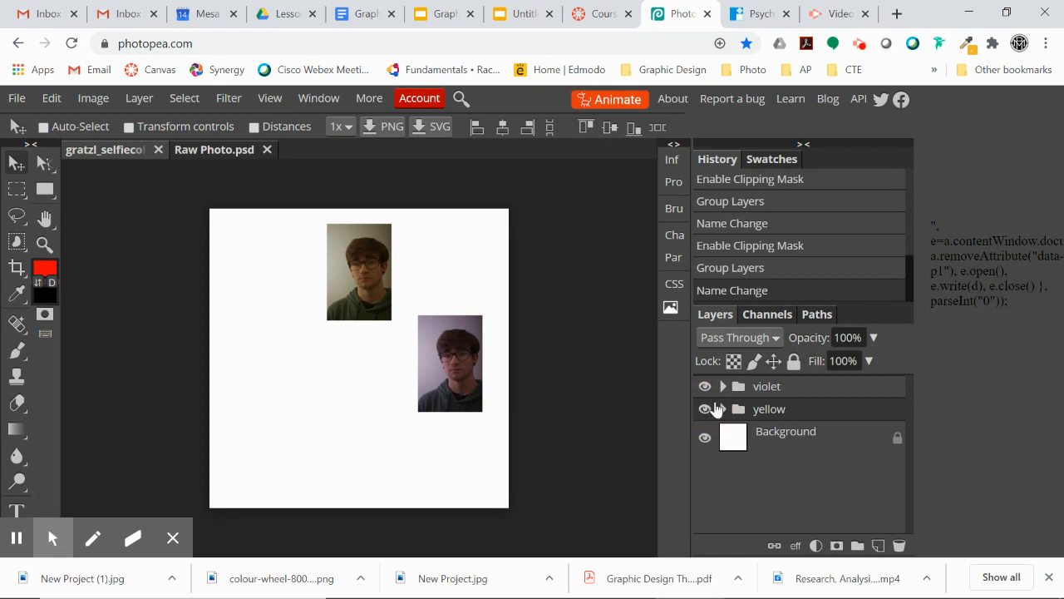
pyautogui.click(224, 150)
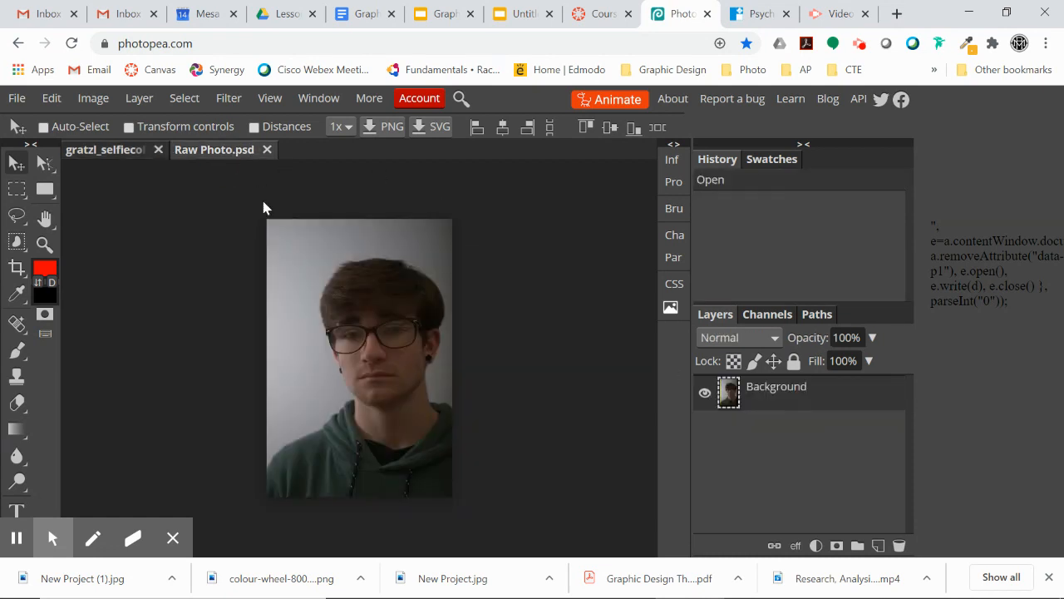
pyautogui.click(125, 150)
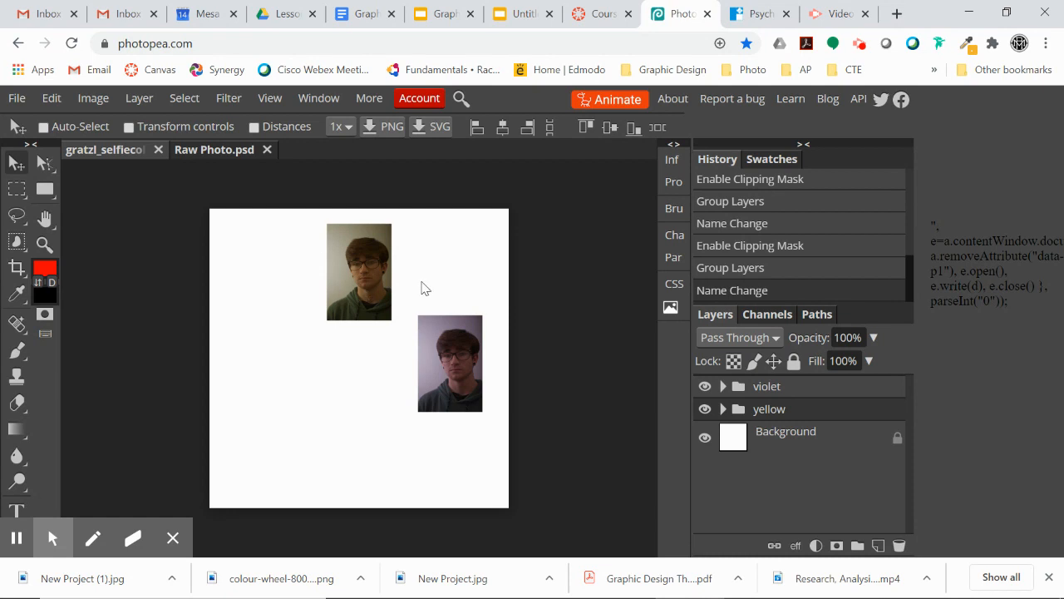
# Step: Export the selfie colour composition as a 1080 × 1080 px JPG, adjusting the quality setting before saving the file
pyautogui.click(18, 99)
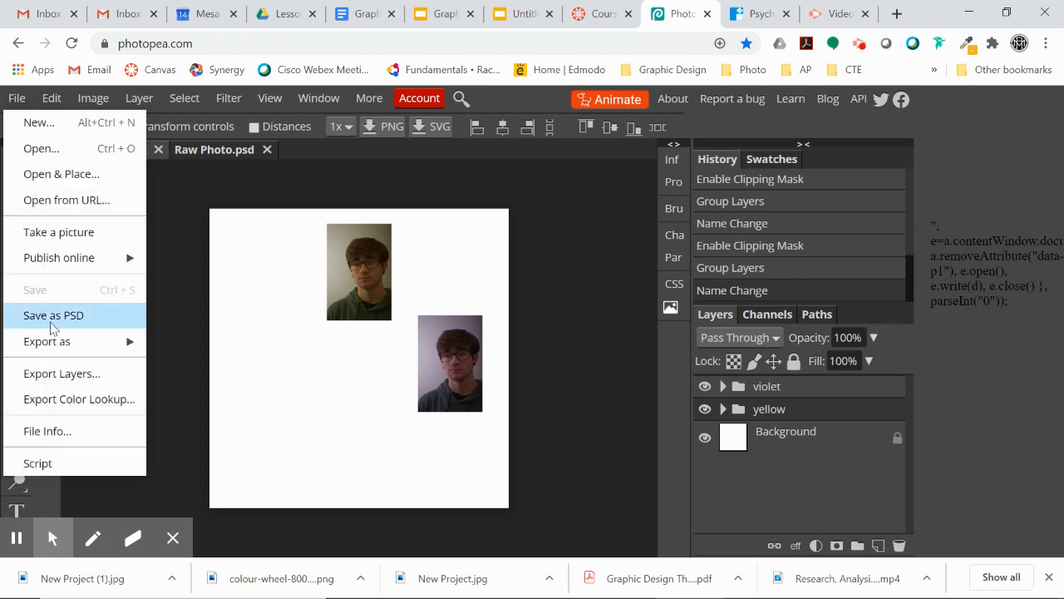
pyautogui.moveTo(52, 336)
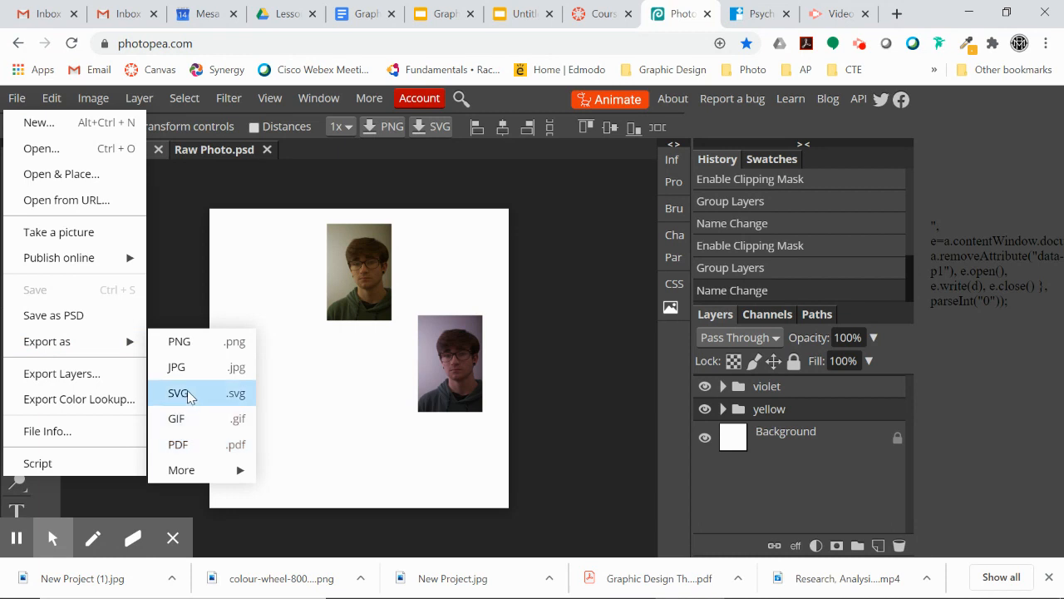
pyautogui.moveTo(77, 265)
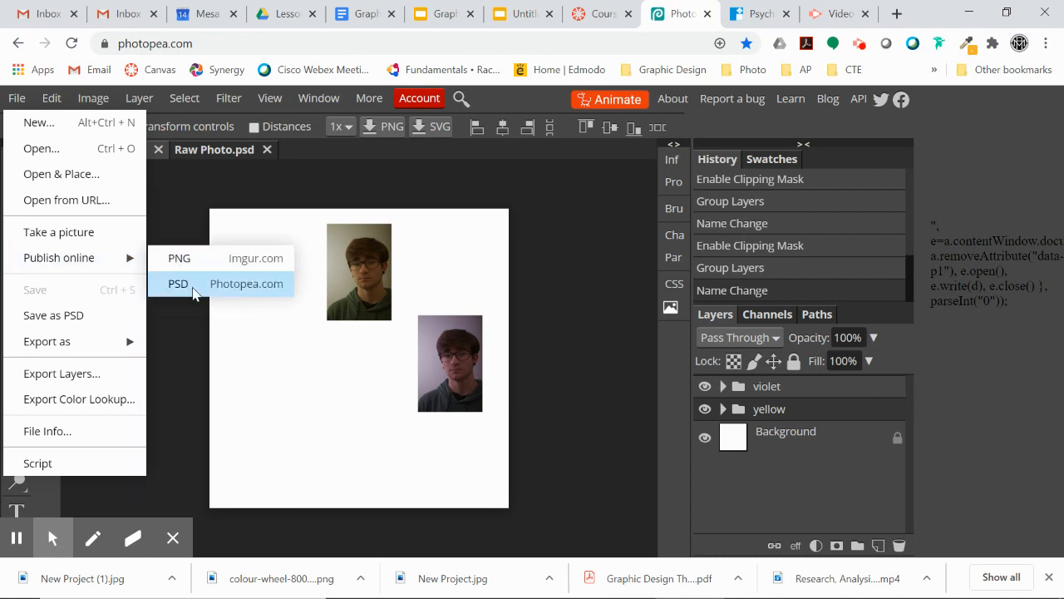
pyautogui.moveTo(83, 343)
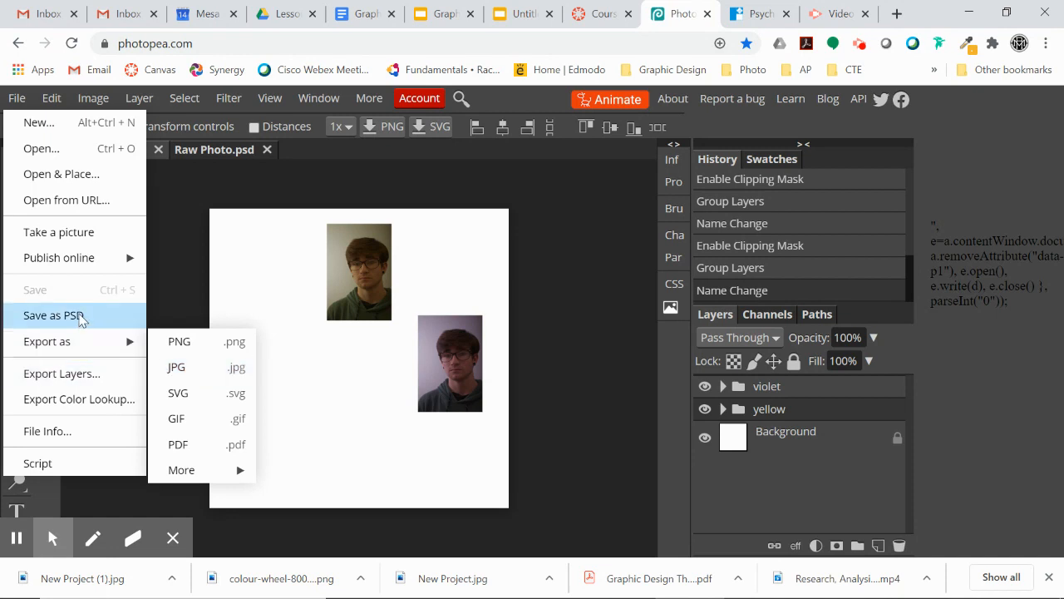
pyautogui.click(179, 367)
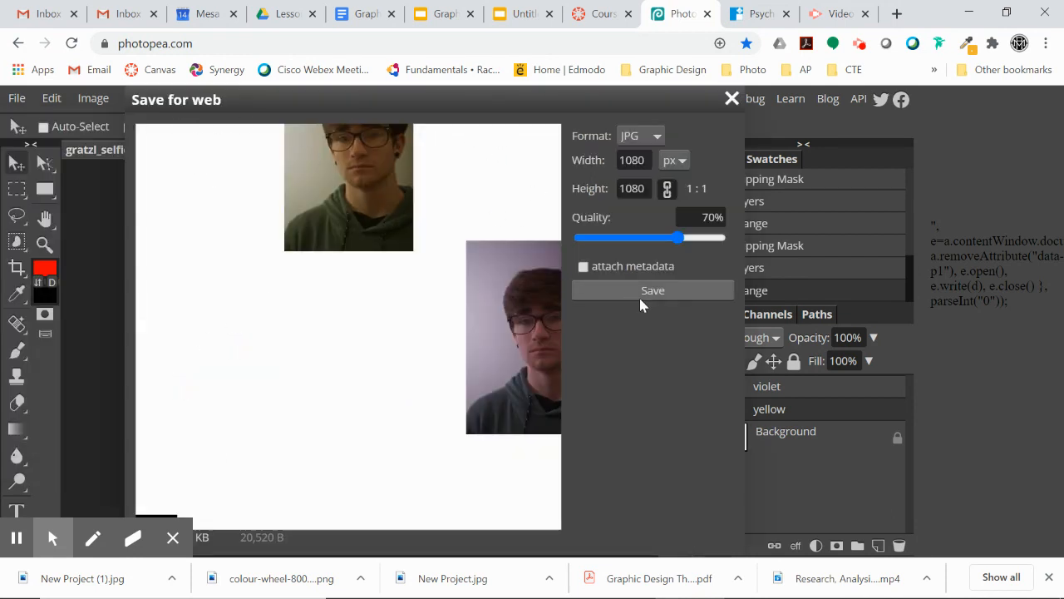
pyautogui.click(680, 237)
pyautogui.moveTo(742, 249); pyautogui.dragTo(753, 258)
pyautogui.click(649, 291)
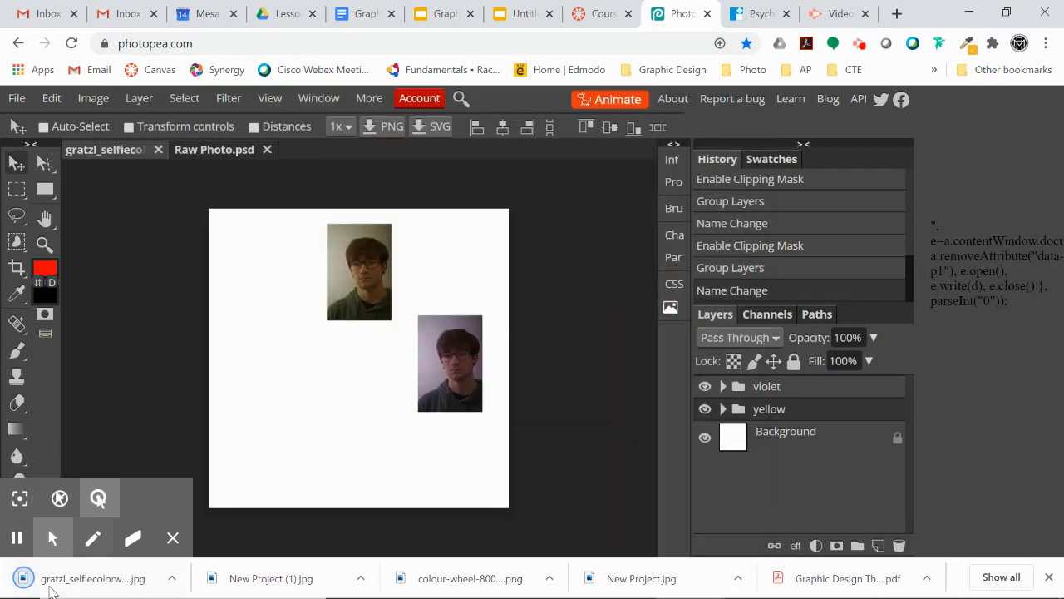